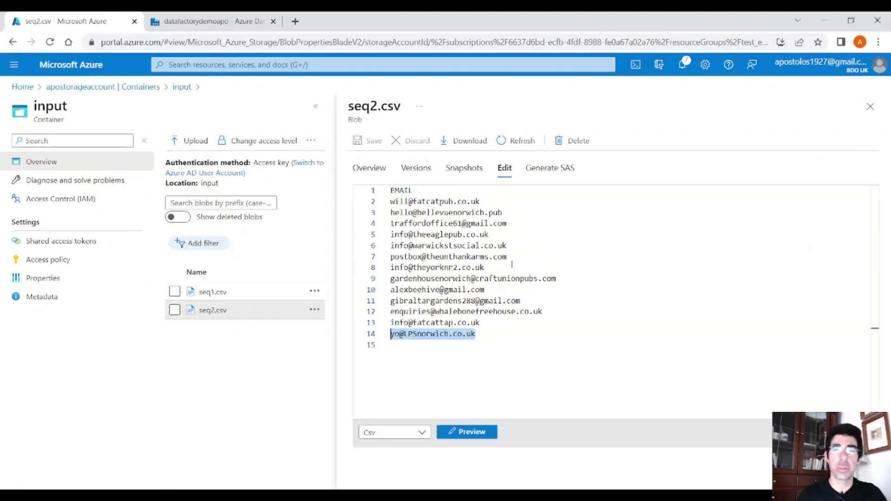
- Review the e-mail rows of seq2.csv, highlight the whole list and its last address, and close the file
{"action": "left_click_drag", "start_coordinate": [478, 335], "coordinate": [362, 193]}
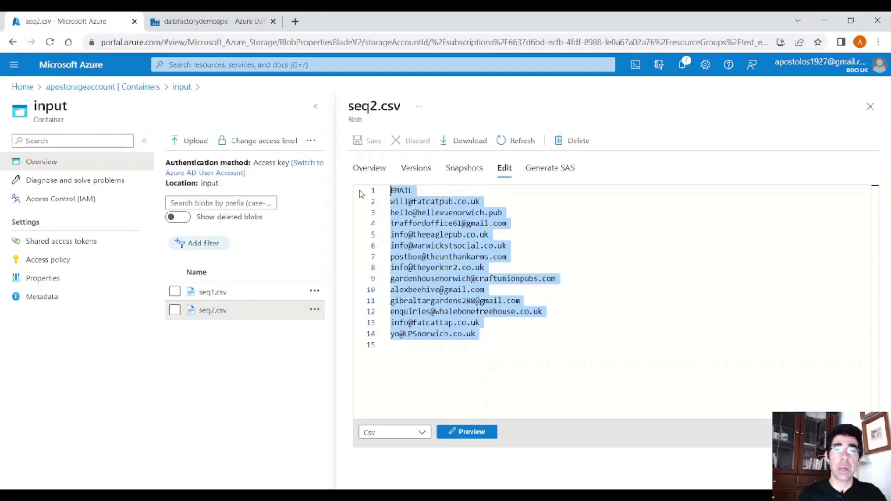
{"action": "left_click_drag", "start_coordinate": [512, 335], "coordinate": [395, 334]}
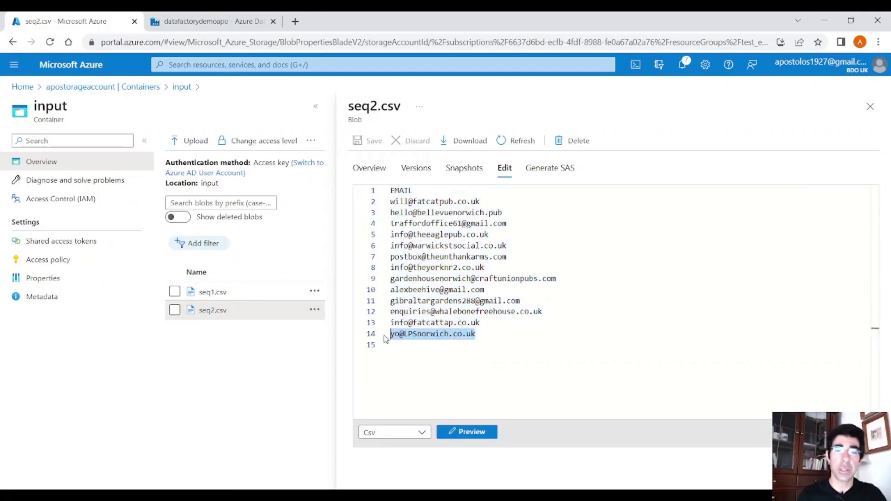
{"action": "left_click", "coordinate": [870, 106]}
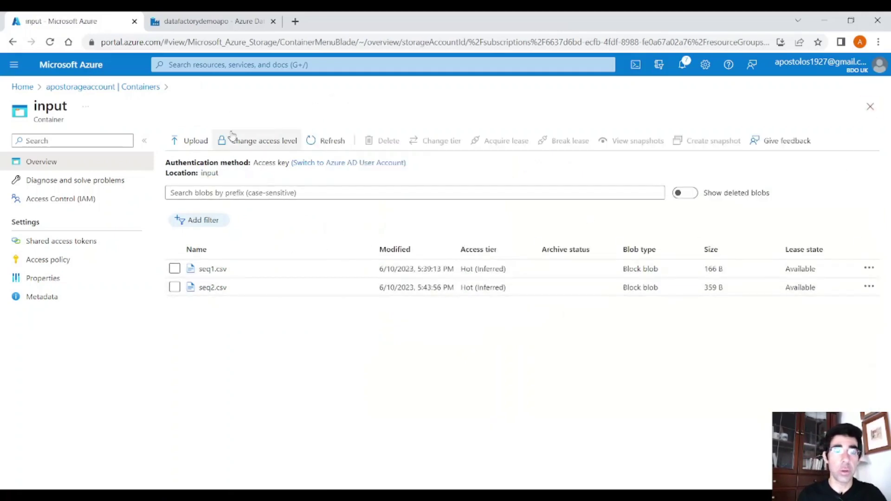
- Switch to Azure Data Factory and create a new pipeline containing a Data flow activity
{"action": "left_click", "coordinate": [200, 29]}
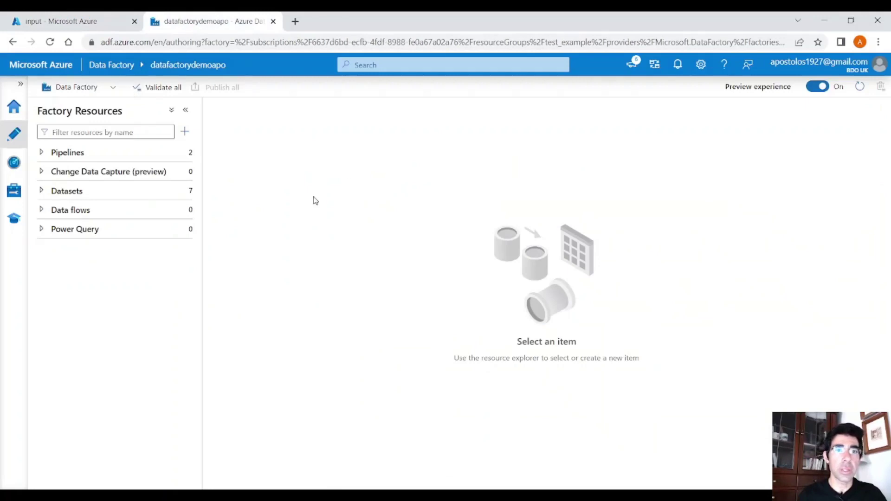
{"action": "left_click", "coordinate": [184, 152]}
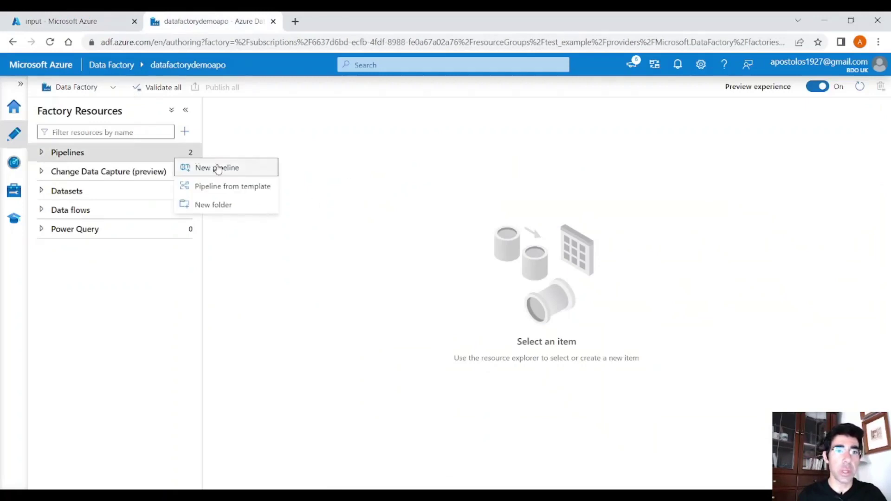
{"action": "left_click", "coordinate": [216, 169]}
{"action": "left_click", "coordinate": [274, 171]}
{"action": "left_click_drag", "start_coordinate": [233, 213], "coordinate": [434, 202]}
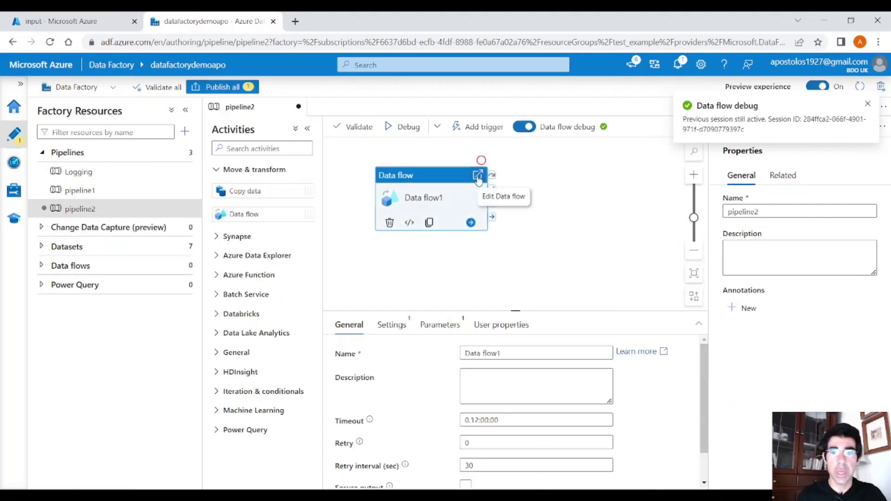
- Create a new data flow for the Data flow activity and add a source to it
{"action": "left_click", "coordinate": [394, 325]}
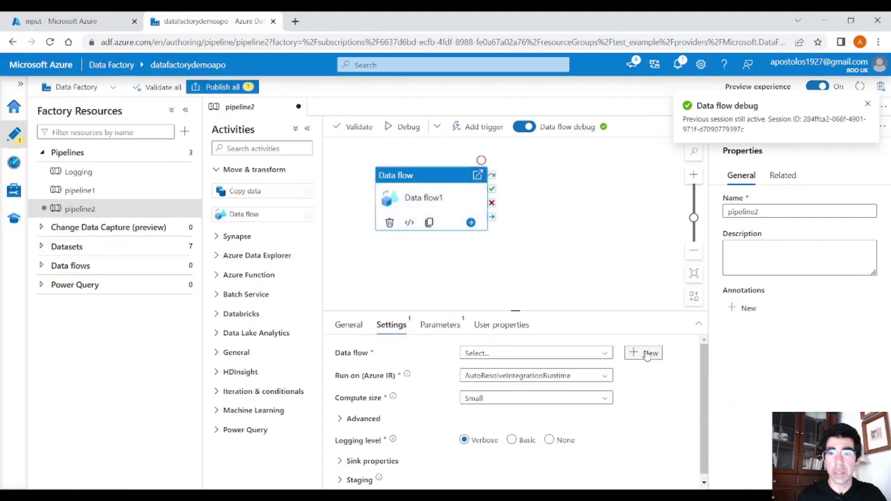
{"action": "left_click", "coordinate": [646, 354]}
{"action": "left_click", "coordinate": [285, 171]}
- Start a new dataset for the source, using Azure Blob Storage and the DelimitedText format
{"action": "scroll", "coordinate": [303, 405], "scroll_direction": "down", "scroll_amount": 2}
{"action": "scroll", "coordinate": [303, 404], "scroll_direction": "down", "scroll_amount": 1}
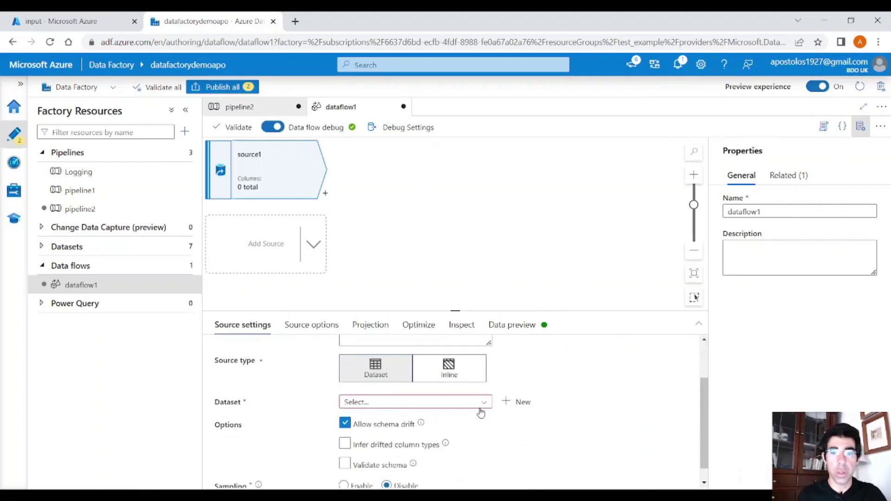
{"action": "left_click", "coordinate": [519, 403]}
{"action": "left_click", "coordinate": [654, 297]}
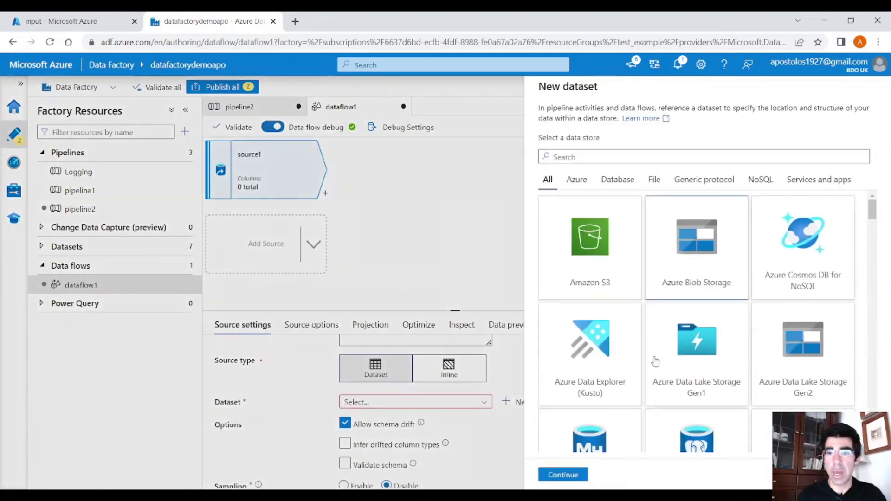
{"action": "left_click", "coordinate": [563, 474]}
{"action": "left_click", "coordinate": [715, 169]}
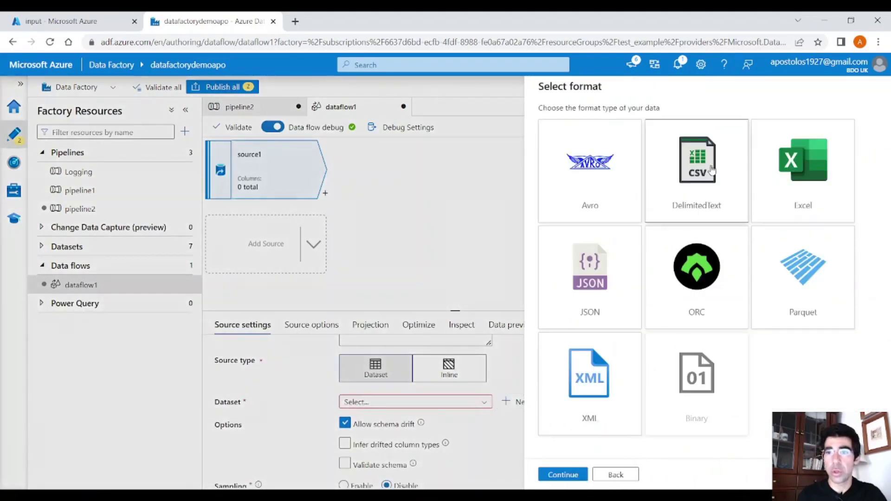
{"action": "left_click", "coordinate": [564, 476]}
- Create the source dataset with AzureBlobStorageLinkedService, container input and file name seq1.csv
{"action": "left_click", "coordinate": [641, 160]}
{"action": "left_click", "coordinate": [596, 233]}
{"action": "left_click", "coordinate": [597, 193]}
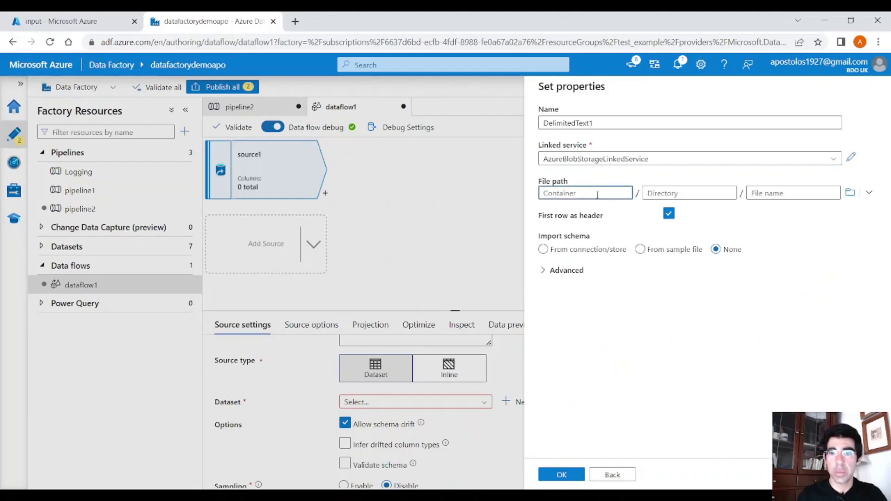
{"action": "type", "text": "input"}
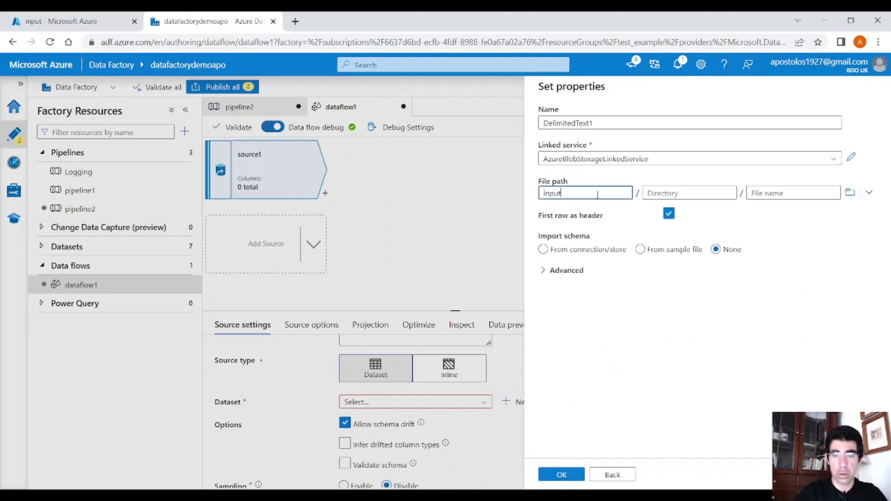
{"action": "left_click", "coordinate": [785, 193]}
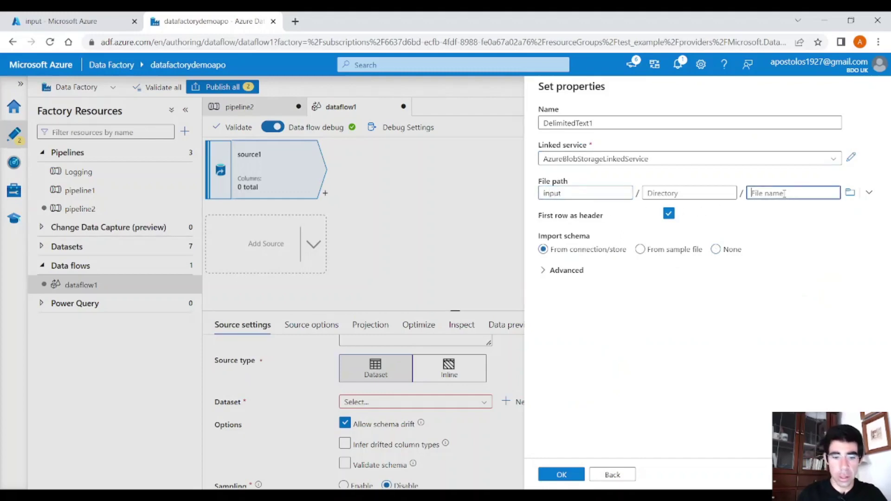
{"action": "type", "text": "seq1.csv"}
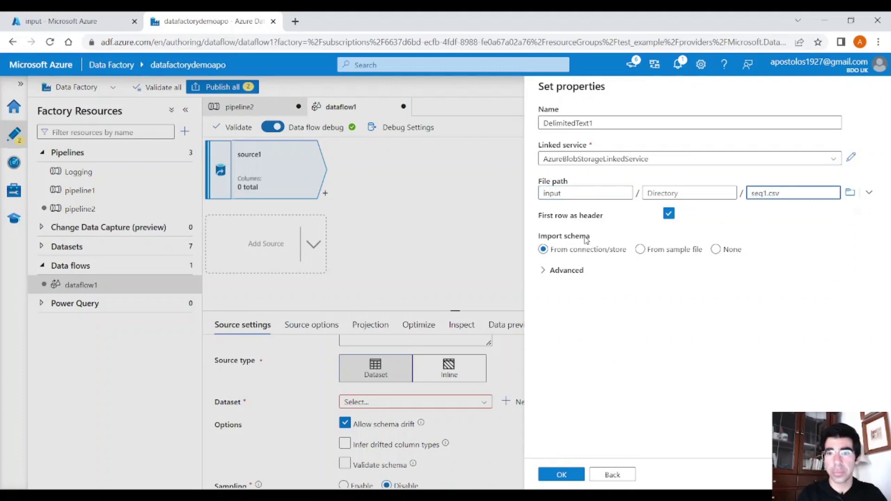
{"action": "left_click", "coordinate": [574, 483]}
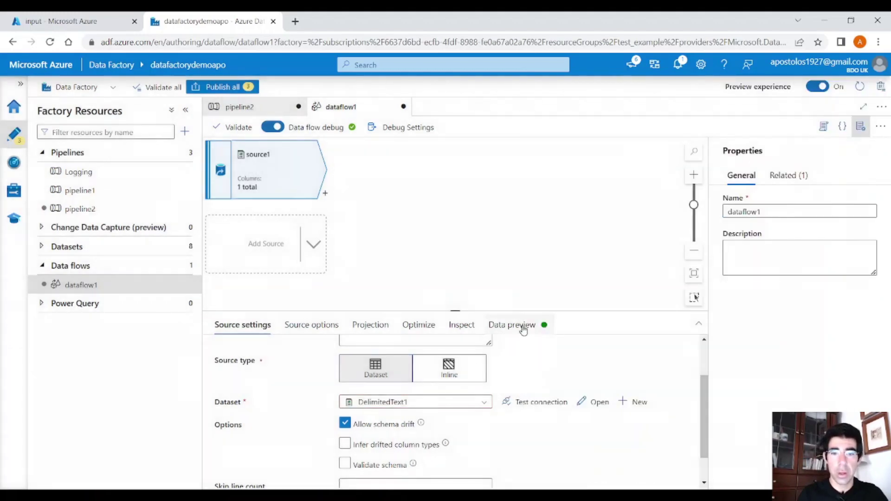
- Load the data preview of the source and look through the e-mail rows
{"action": "left_click", "coordinate": [517, 325]}
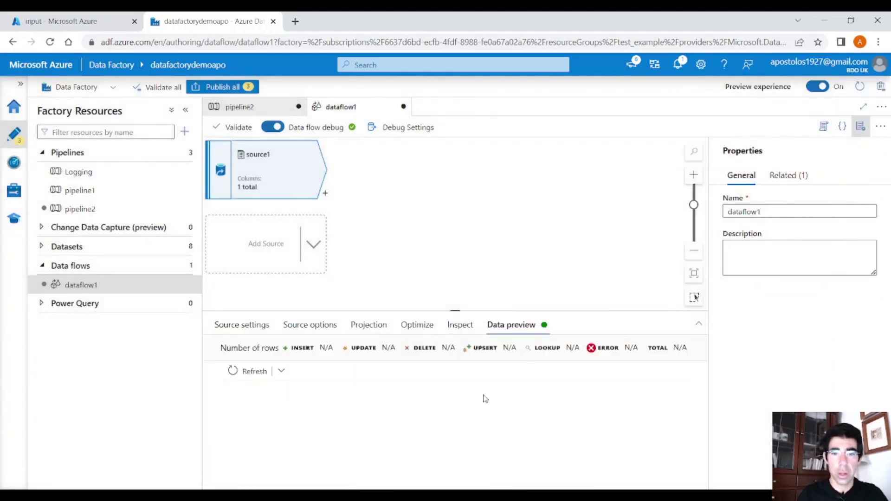
{"action": "left_click", "coordinate": [254, 372]}
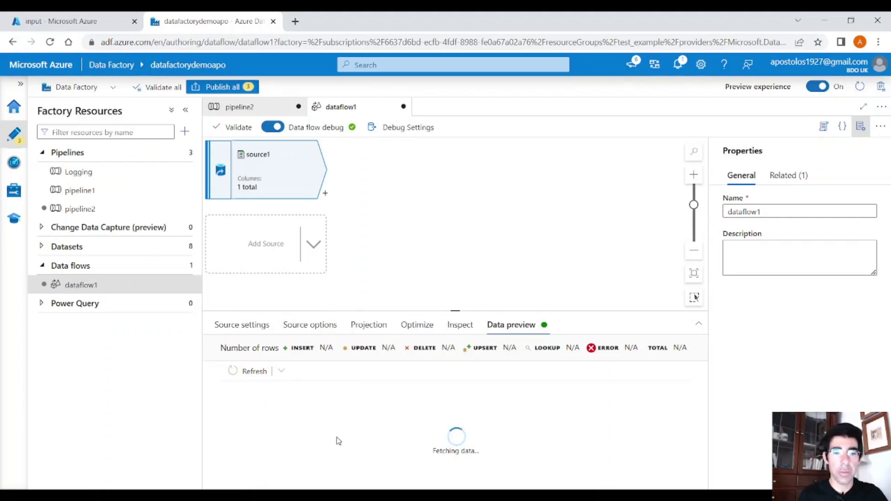
{"action": "scroll", "coordinate": [327, 415], "scroll_direction": "down", "scroll_amount": 1}
{"action": "scroll", "coordinate": [332, 423], "scroll_direction": "up", "scroll_amount": 1}
{"action": "scroll", "coordinate": [332, 423], "scroll_direction": "down", "scroll_amount": 1}
{"action": "scroll", "coordinate": [319, 425], "scroll_direction": "up", "scroll_amount": 1}
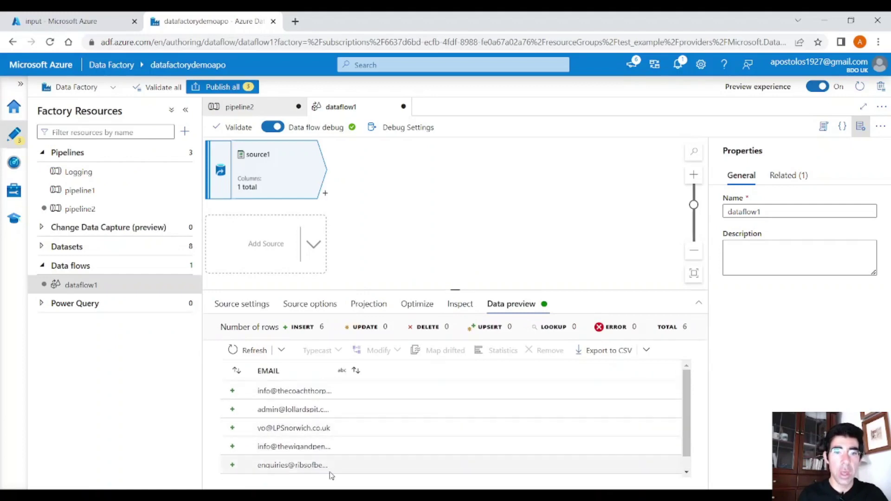
- Add a Surrogate Key transformation after the source with key column Sequence, keeping start and step values of 1
{"action": "left_click", "coordinate": [325, 193]}
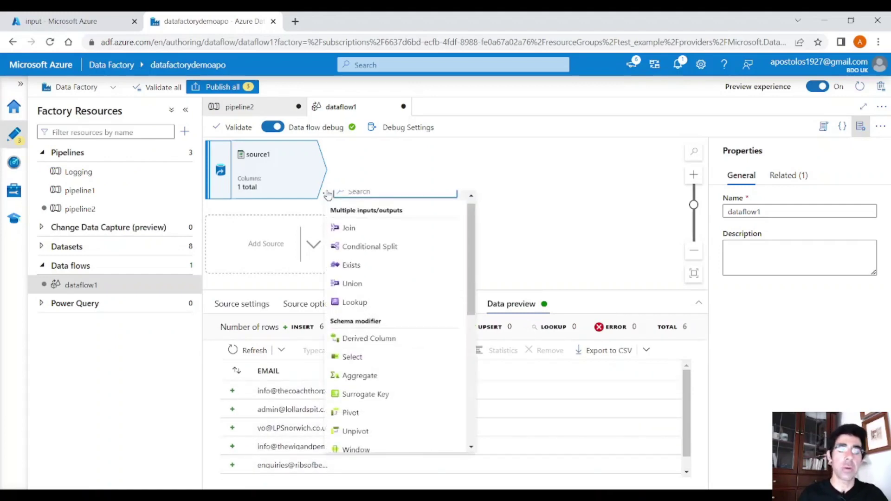
{"action": "left_click", "coordinate": [399, 396]}
{"action": "left_click", "coordinate": [430, 421]}
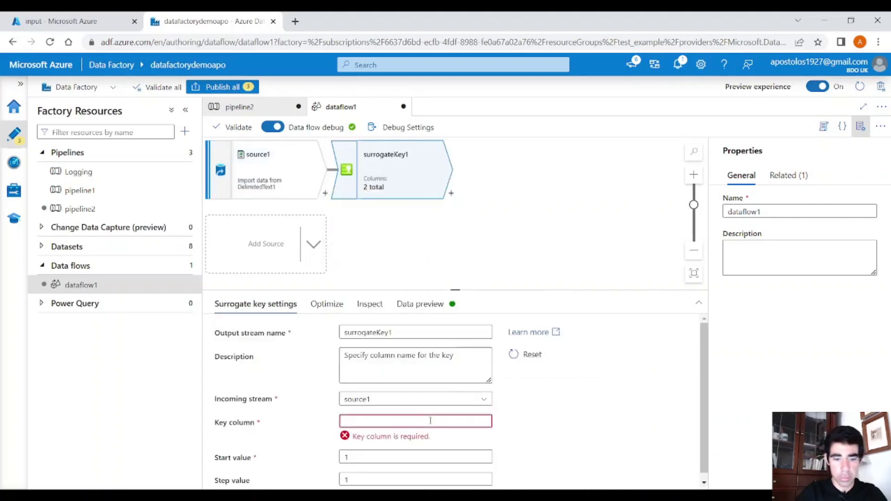
{"action": "type", "text": "sequen"}
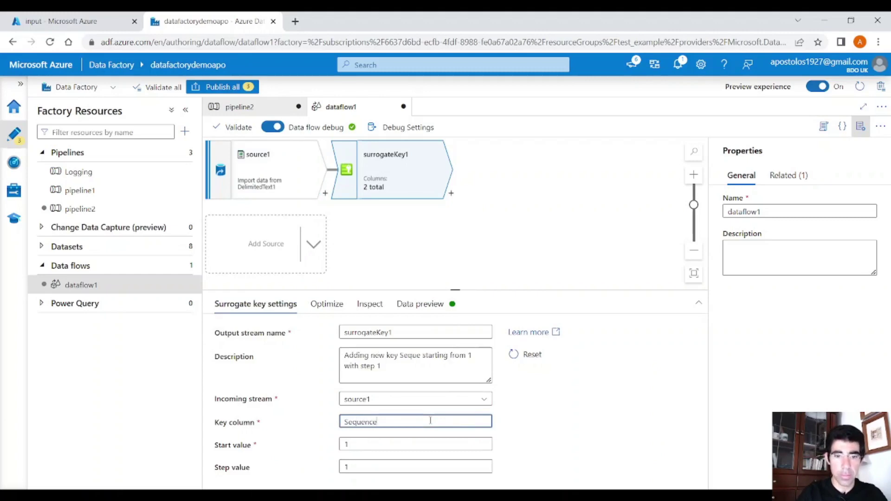
{"action": "key", "text": "Tab"}
{"action": "key", "text": "Tab"}
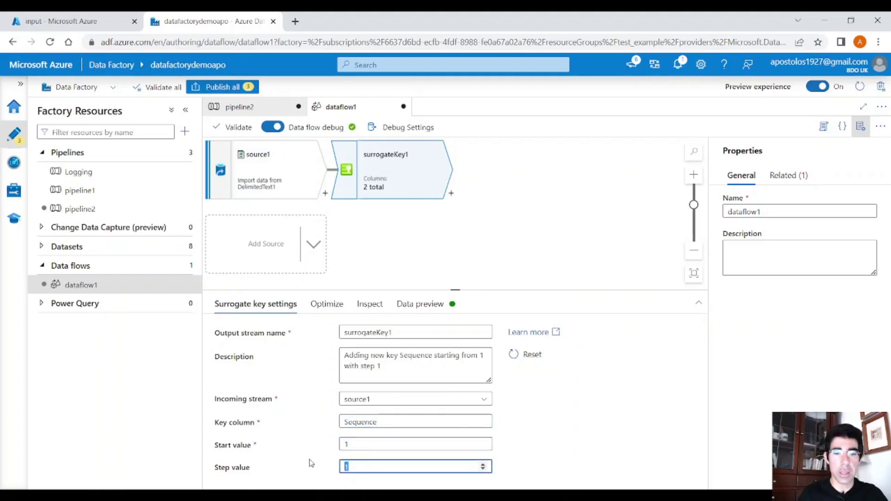
- Load the surrogate key's data preview and examine the Sequence numbers beside the e-mails
{"action": "left_click", "coordinate": [420, 303]}
{"action": "left_click", "coordinate": [247, 352]}
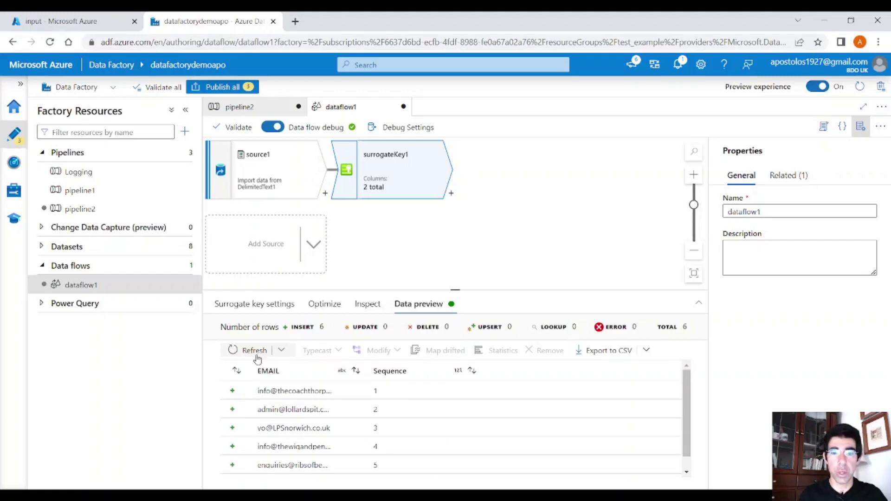
{"action": "scroll", "coordinate": [376, 412], "scroll_direction": "down", "scroll_amount": 1}
{"action": "scroll", "coordinate": [371, 437], "scroll_direction": "up", "scroll_amount": 1}
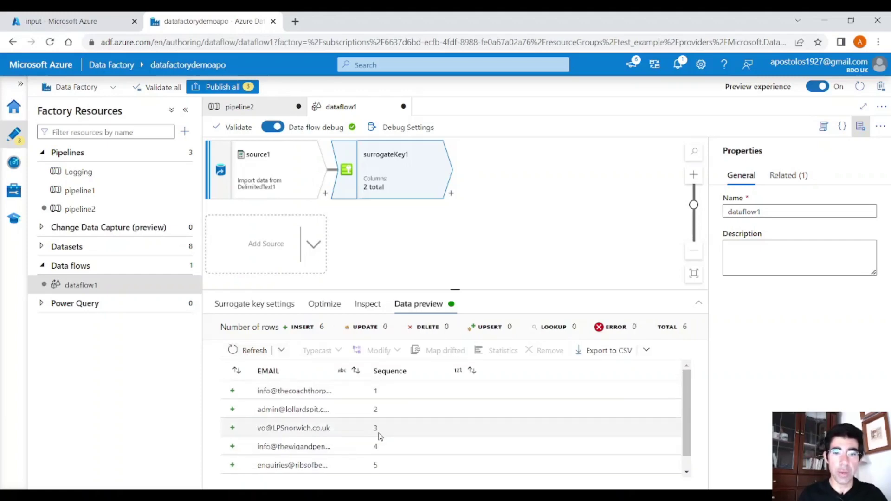
{"action": "scroll", "coordinate": [377, 415], "scroll_direction": "down", "scroll_amount": 1}
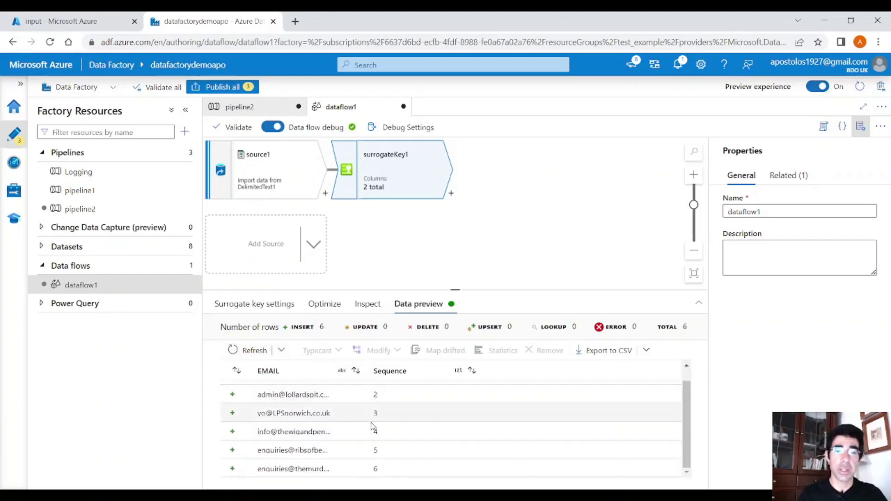
{"action": "scroll", "coordinate": [374, 439], "scroll_direction": "up", "scroll_amount": 1}
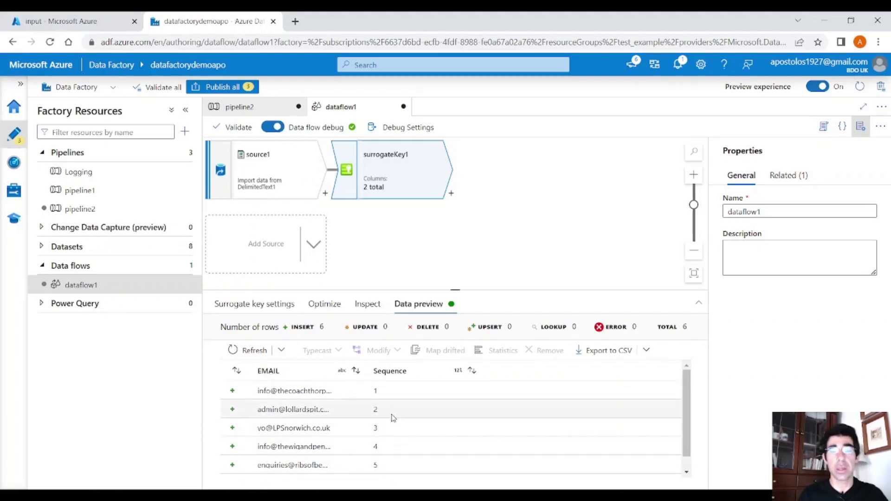
{"action": "scroll", "coordinate": [394, 408], "scroll_direction": "down", "scroll_amount": 1}
{"action": "scroll", "coordinate": [370, 444], "scroll_direction": "up", "scroll_amount": 1}
{"action": "scroll", "coordinate": [372, 433], "scroll_direction": "down", "scroll_amount": 1}
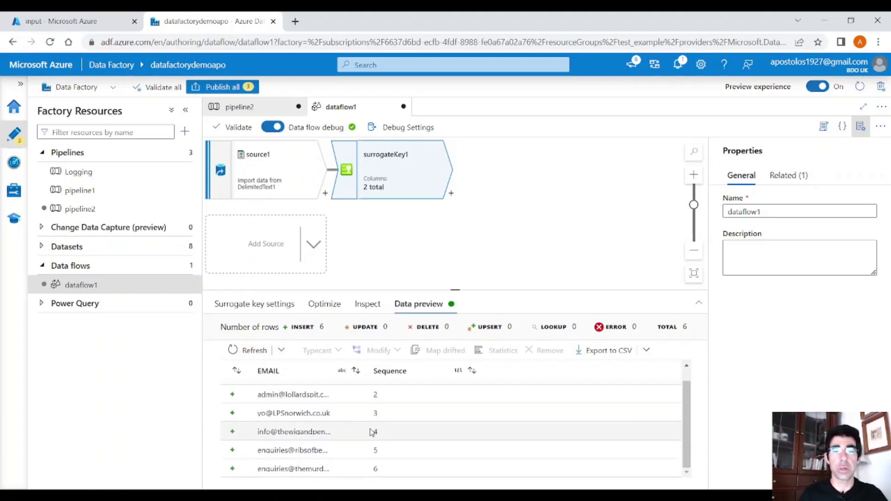
- Add a Sink as the destination after the surrogate key transformation
{"action": "left_click", "coordinate": [451, 193]}
{"action": "scroll", "coordinate": [565, 405], "scroll_direction": "down", "scroll_amount": 2}
{"action": "scroll", "coordinate": [534, 432], "scroll_direction": "down", "scroll_amount": 5}
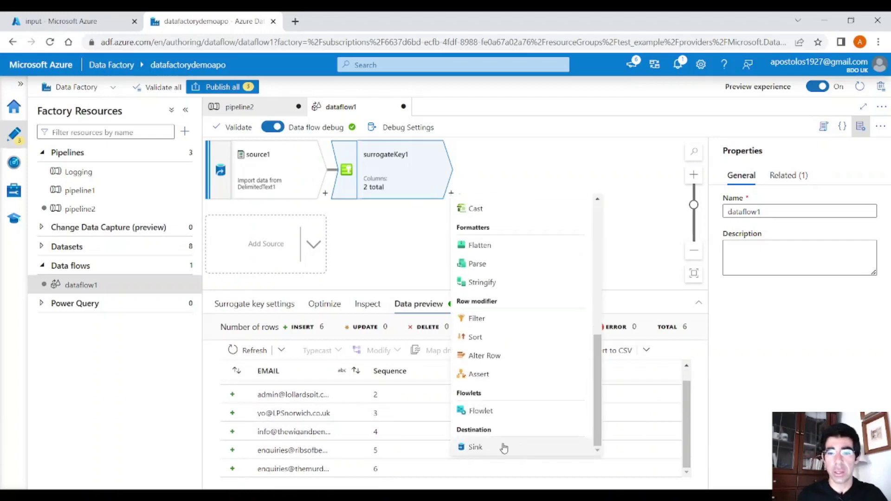
{"action": "left_click", "coordinate": [510, 447]}
{"action": "scroll", "coordinate": [534, 420], "scroll_direction": "down", "scroll_amount": 1}
- Set the sink type to Inline with dataset type Delta and linked service AzureBlobStorageLinkedService
{"action": "left_click", "coordinate": [454, 405]}
{"action": "scroll", "coordinate": [506, 413], "scroll_direction": "down", "scroll_amount": 1}
{"action": "left_click", "coordinate": [485, 409]}
{"action": "scroll", "coordinate": [464, 457], "scroll_direction": "down", "scroll_amount": 3}
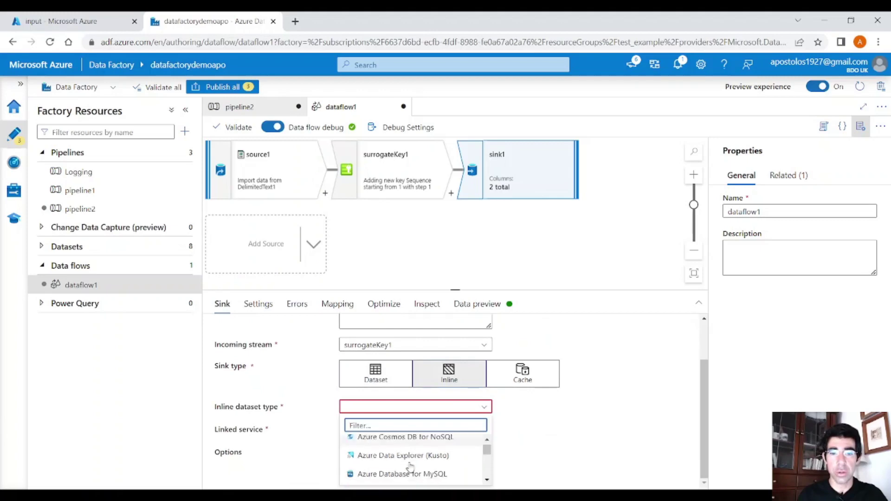
{"action": "scroll", "coordinate": [464, 458], "scroll_direction": "down", "scroll_amount": 5}
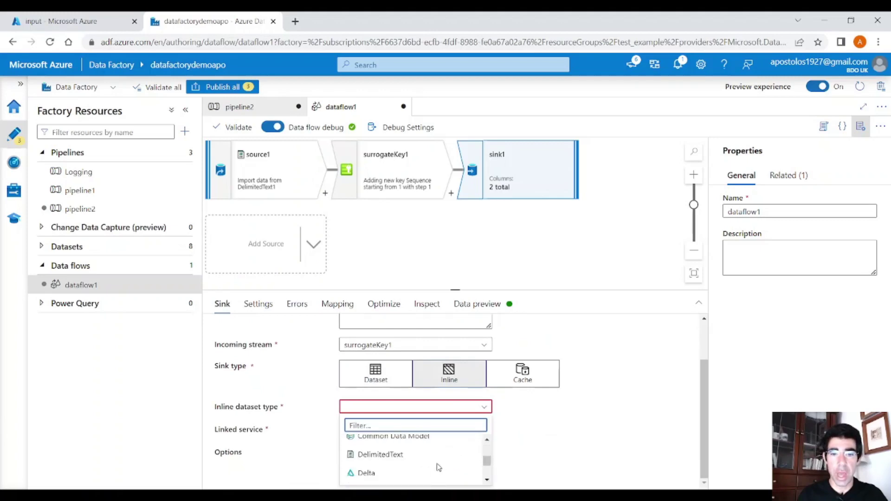
{"action": "left_click", "coordinate": [420, 471]}
{"action": "left_click", "coordinate": [466, 429]}
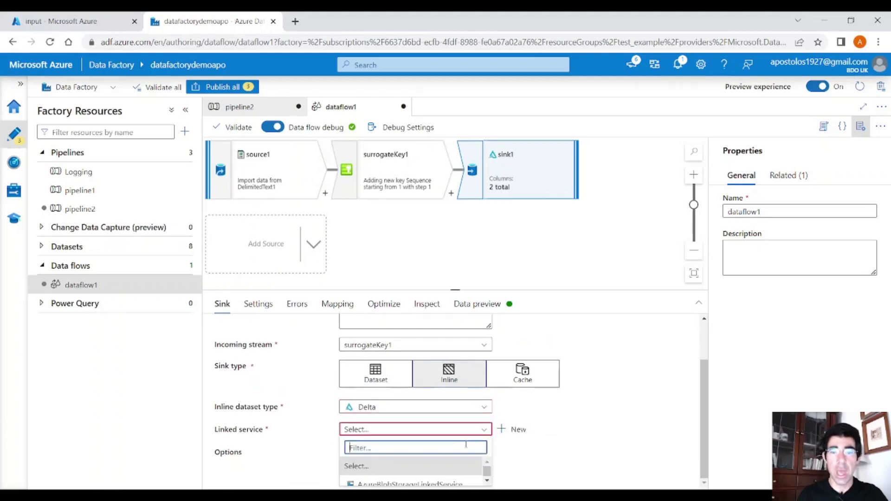
{"action": "left_click", "coordinate": [448, 483]}
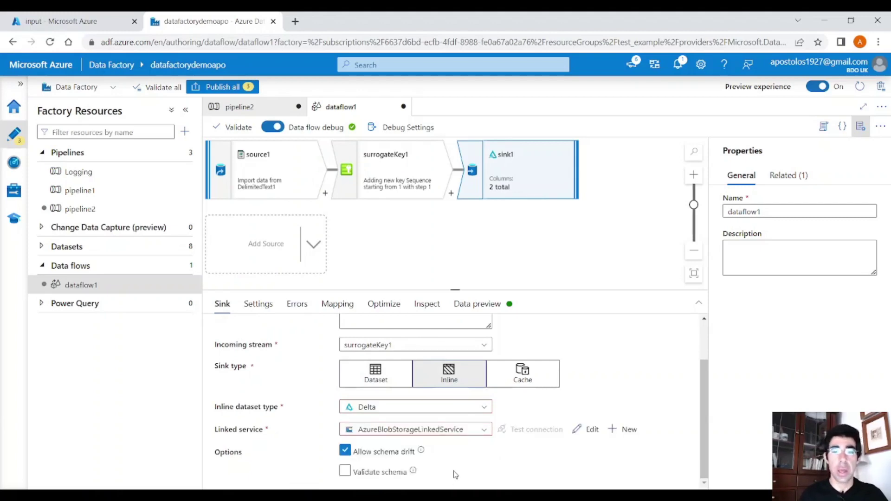
- Set the container in the sink's folder path to output and open the sink's data preview
{"action": "left_click", "coordinate": [259, 304]}
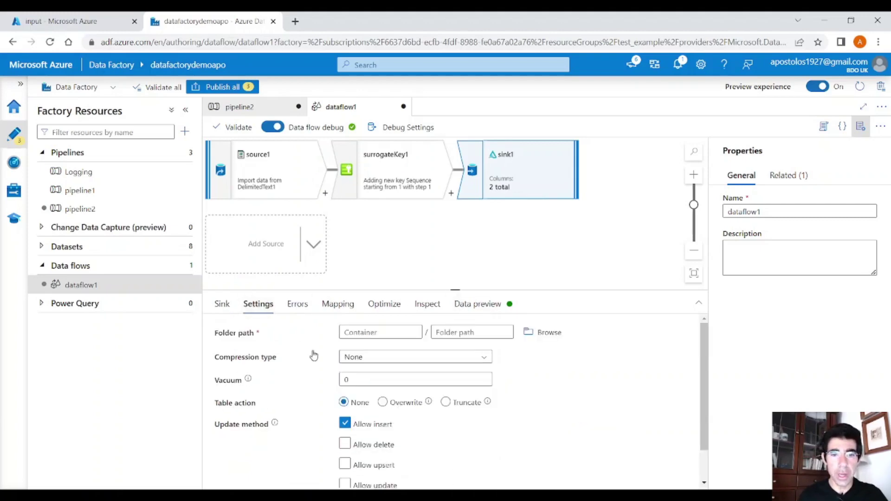
{"action": "left_click", "coordinate": [403, 333]}
{"action": "type", "text": "output"}
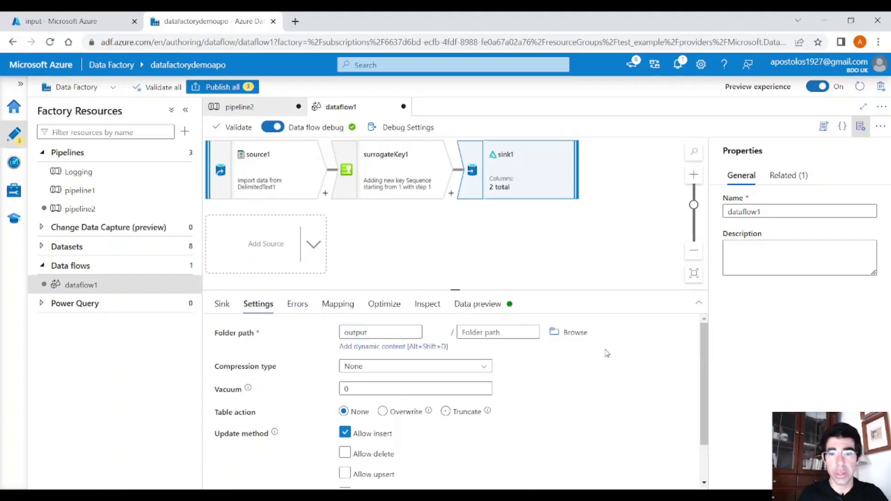
{"action": "left_click", "coordinate": [479, 306]}
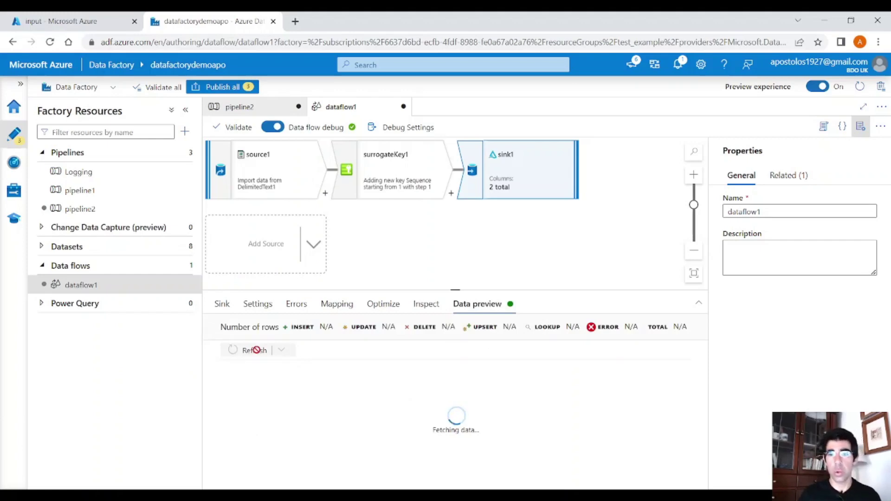
- Run pipeline2 in debug mode, refresh its run output, and return to dataflow1 through the data flow activity
{"action": "left_click", "coordinate": [239, 107]}
{"action": "left_click", "coordinate": [409, 127]}
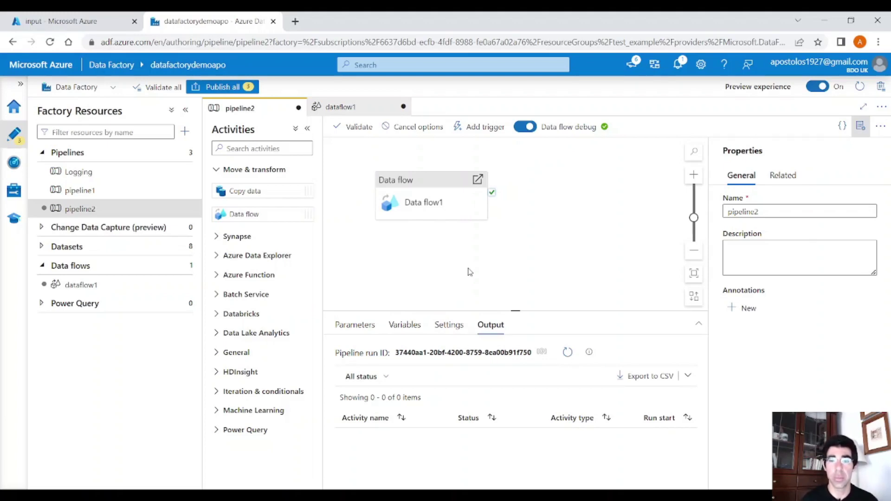
{"action": "left_click", "coordinate": [567, 352]}
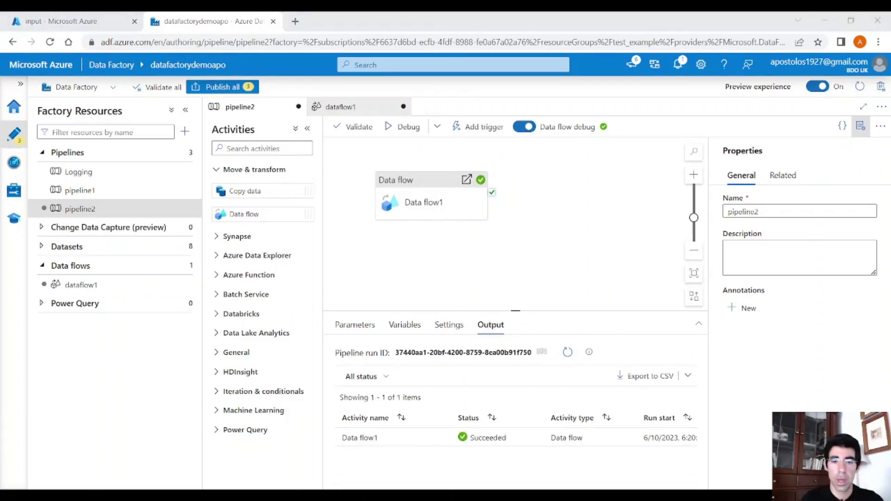
{"action": "left_click", "coordinate": [469, 180]}
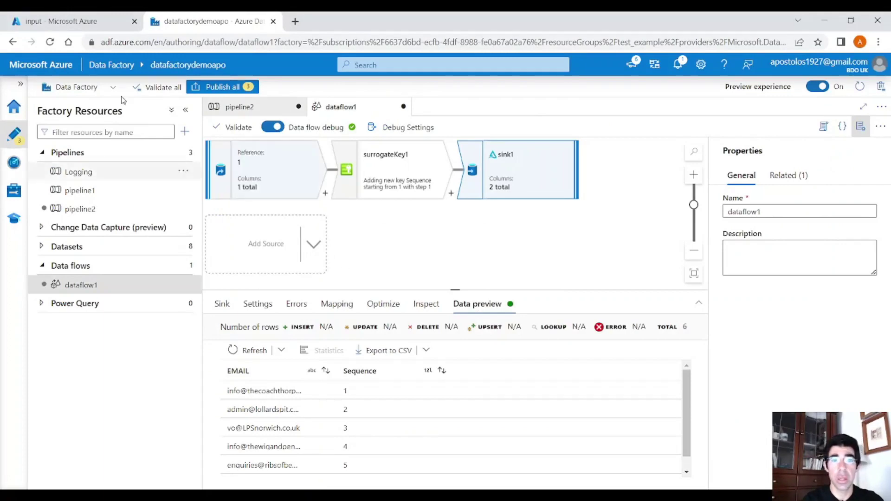
- Switch to the Azure portal, go to the output container, and view the contents of the part-00000 parquet file
{"action": "left_click", "coordinate": [65, 21]}
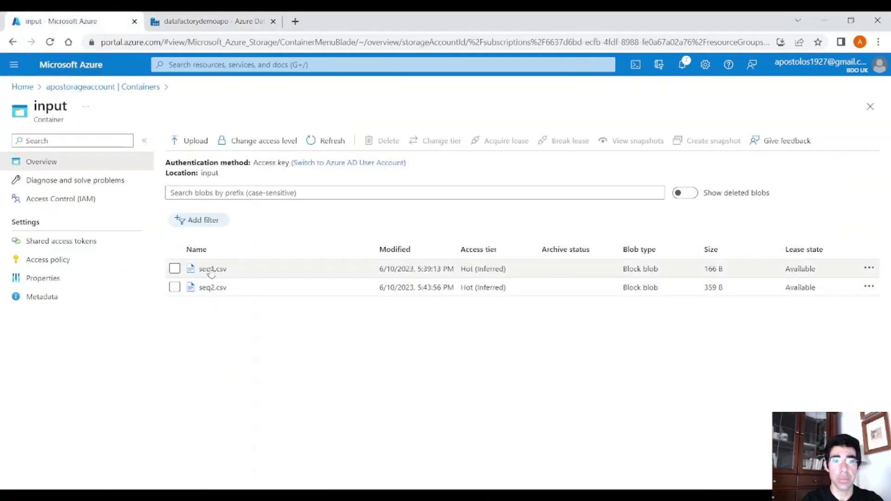
{"action": "left_click", "coordinate": [131, 88]}
{"action": "left_click", "coordinate": [194, 253]}
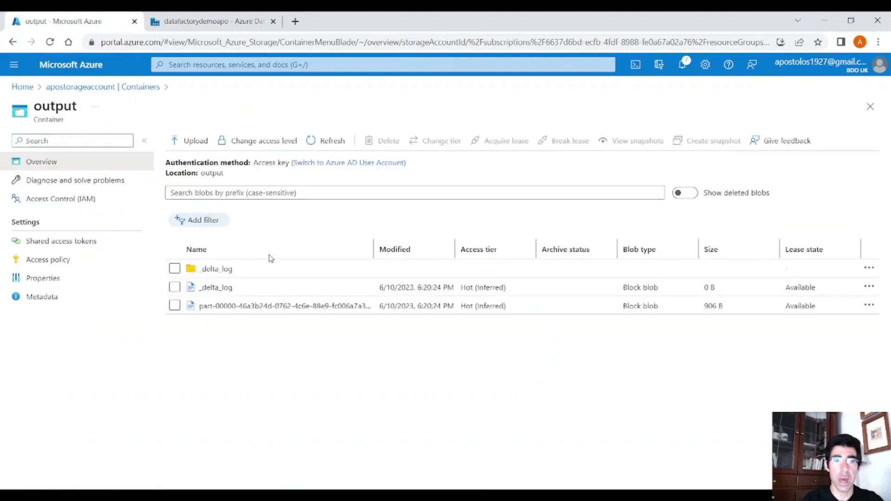
{"action": "left_click", "coordinate": [227, 308]}
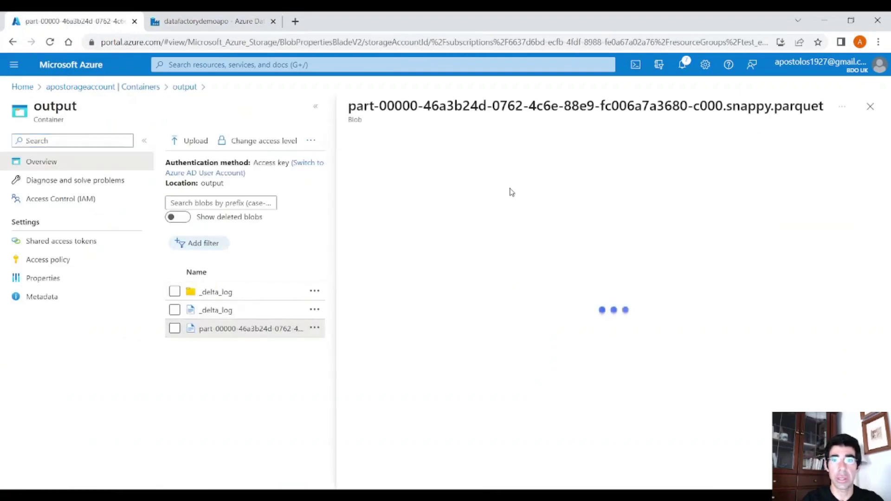
{"action": "left_click", "coordinate": [506, 173]}
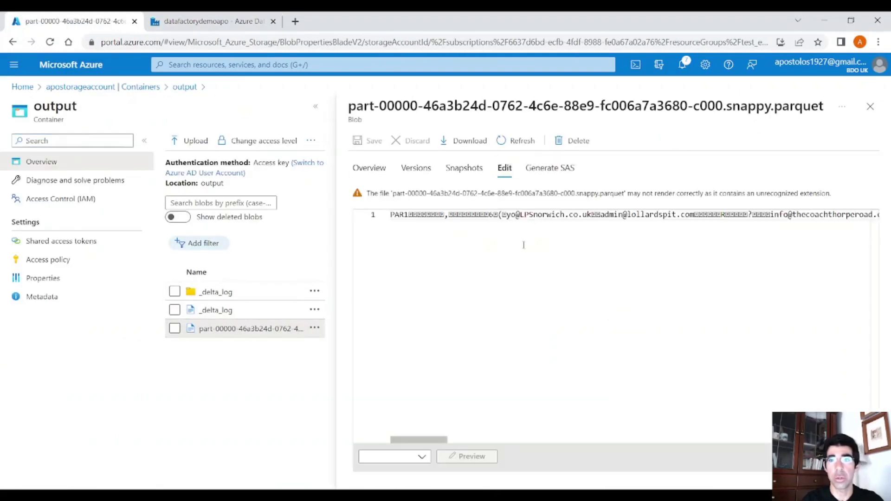
- Switch back to Data Factory and add a second source to dataflow1
{"action": "left_click", "coordinate": [218, 21]}
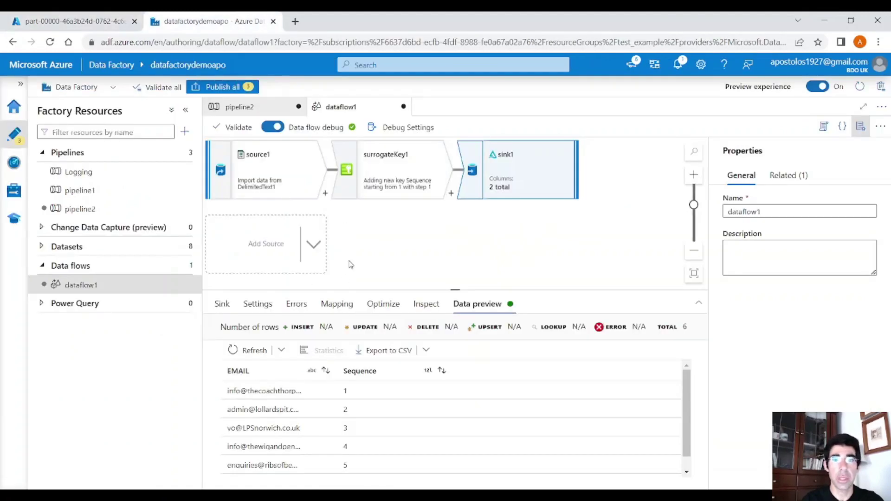
{"action": "left_click", "coordinate": [308, 245]}
{"action": "left_click", "coordinate": [313, 248]}
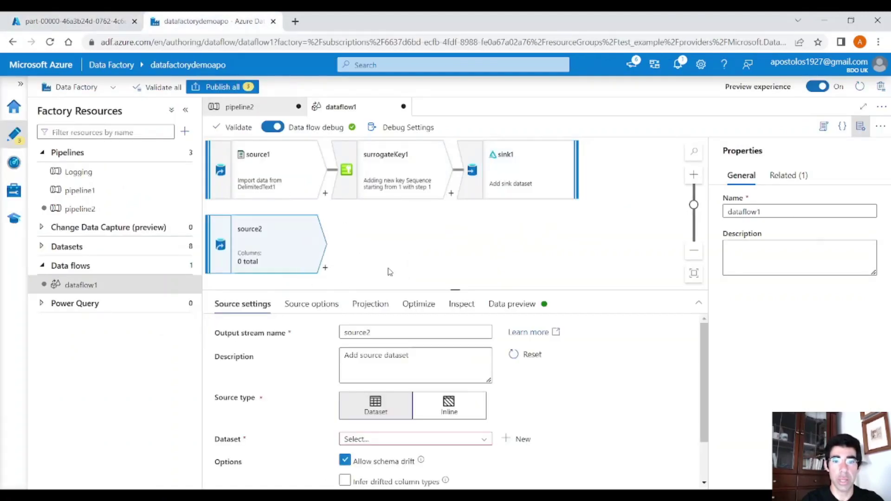
- Set the new source's type to Inline with dataset type Delta and linked service AzureBlobStorageLinkedService
{"action": "left_click", "coordinate": [463, 412]}
{"action": "scroll", "coordinate": [497, 394], "scroll_direction": "down", "scroll_amount": 2}
{"action": "left_click", "coordinate": [478, 365]}
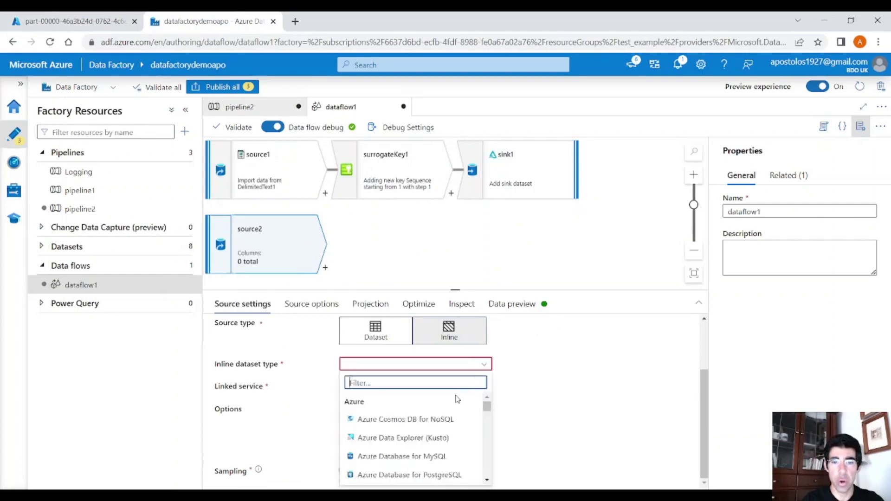
{"action": "scroll", "coordinate": [423, 431], "scroll_direction": "down", "scroll_amount": 4}
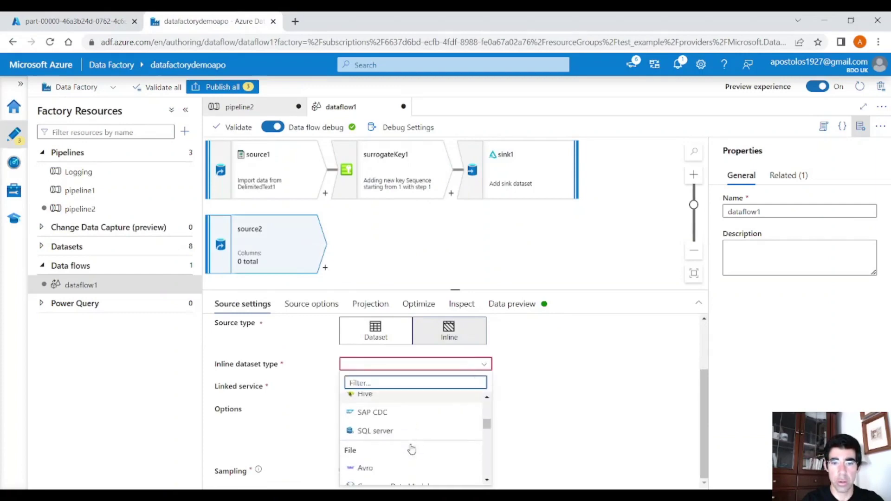
{"action": "scroll", "coordinate": [401, 455], "scroll_direction": "down", "scroll_amount": 3}
{"action": "left_click", "coordinate": [402, 464]}
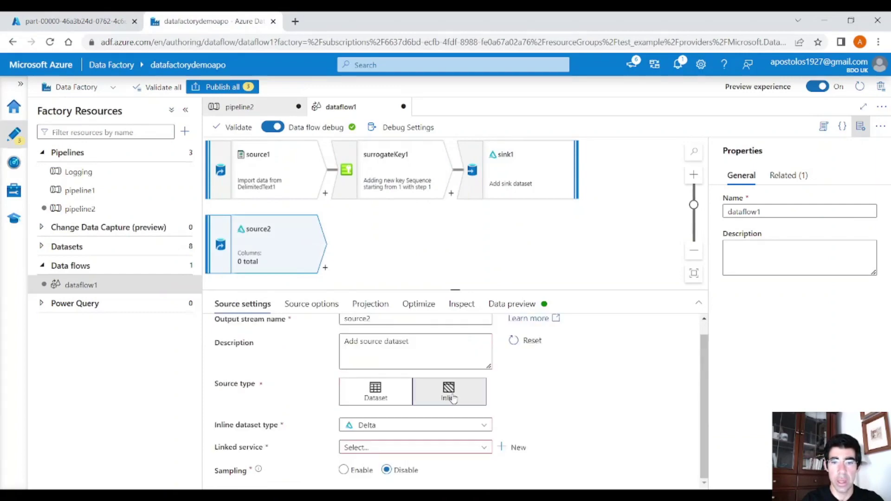
{"action": "left_click", "coordinate": [439, 447]}
{"action": "left_click", "coordinate": [424, 478]}
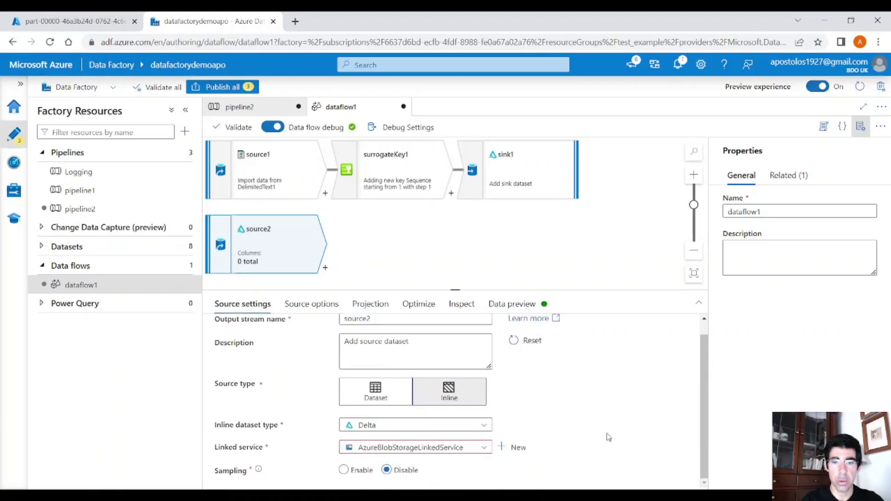
- Set the container in source2's folder path to output and load its data preview
{"action": "left_click", "coordinate": [321, 305]}
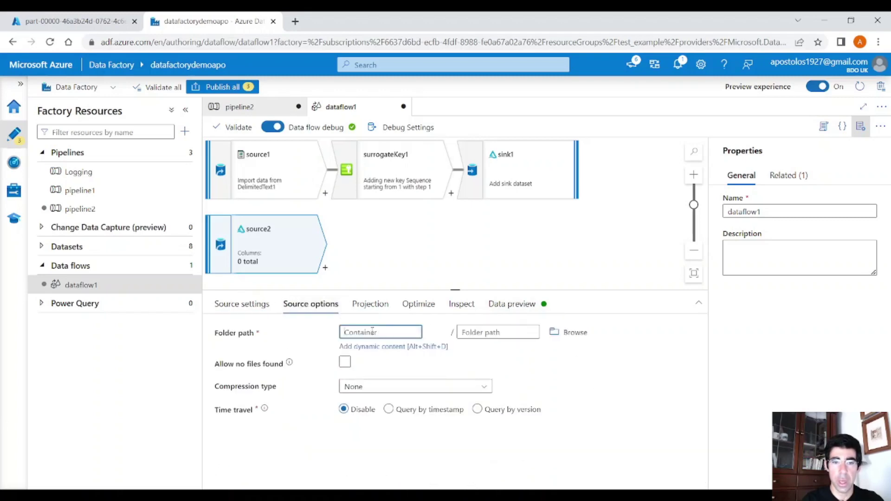
{"action": "type", "text": "output"}
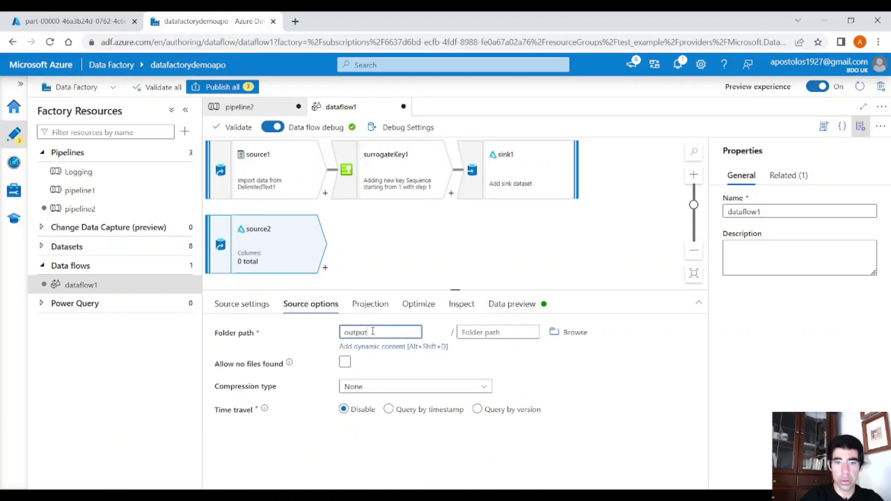
{"action": "left_click", "coordinate": [511, 304]}
{"action": "left_click", "coordinate": [258, 350]}
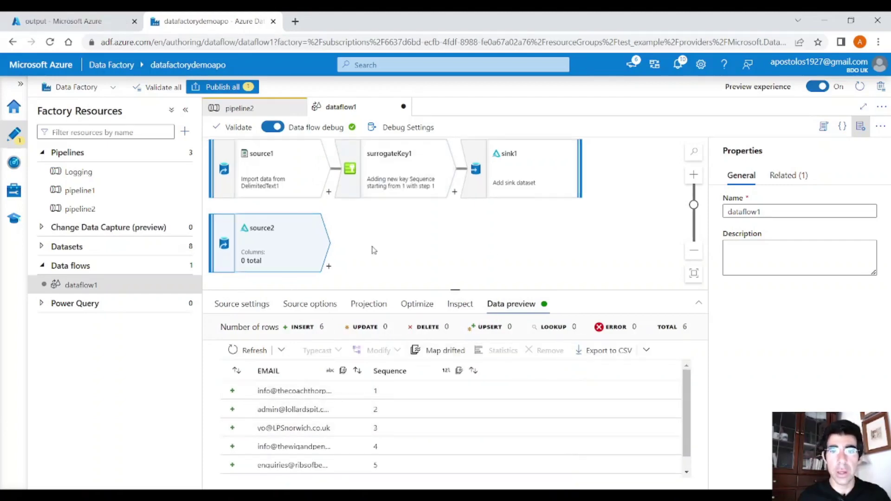
- Examine the last rows of source2's preview and the settings of the surrogate key transformation
{"action": "scroll", "coordinate": [410, 413], "scroll_direction": "down", "scroll_amount": 1}
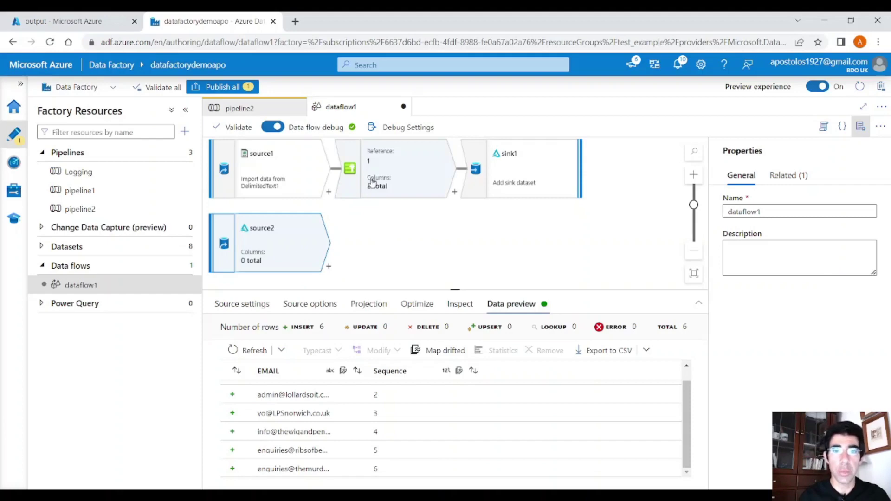
{"action": "left_click", "coordinate": [388, 180]}
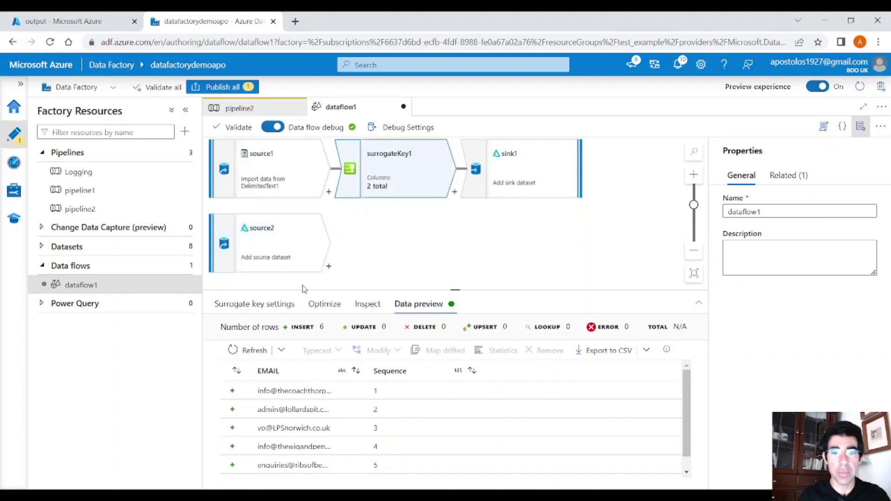
{"action": "left_click", "coordinate": [257, 304]}
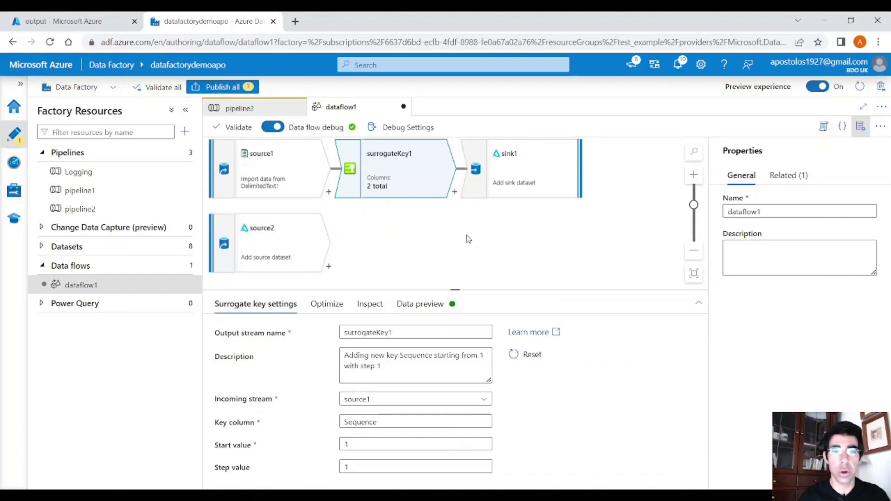
- Add an Aggregate transformation after source2 and show its Aggregates columns
{"action": "left_click", "coordinate": [328, 267]}
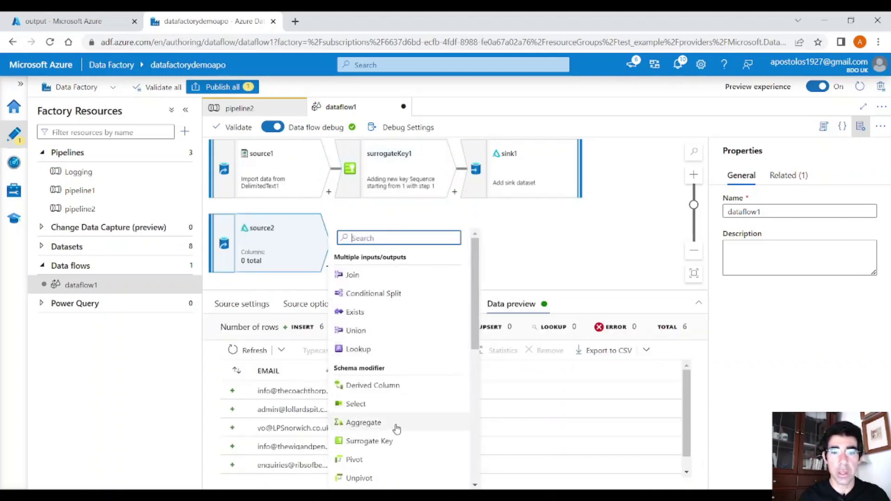
{"action": "left_click", "coordinate": [397, 423]}
{"action": "left_click", "coordinate": [298, 423]}
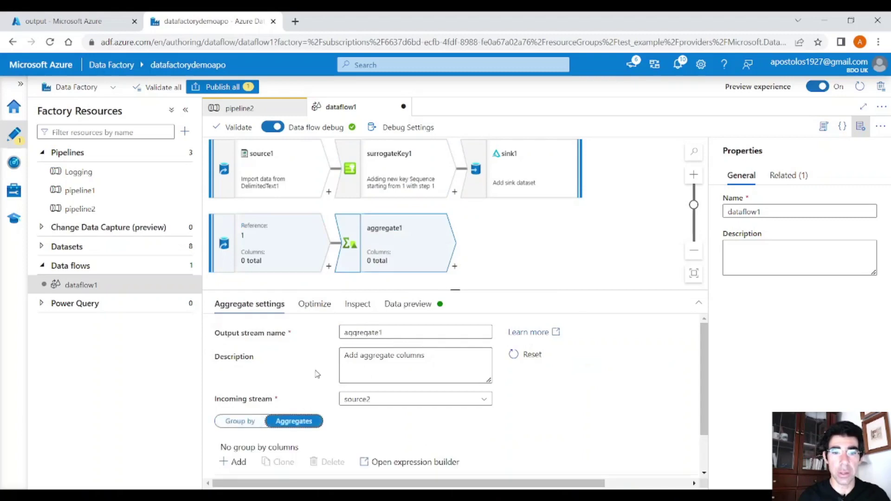
- Name the aggregate column MaxSequence and check which values the expression builder offers for it
{"action": "scroll", "coordinate": [318, 375], "scroll_direction": "down", "scroll_amount": 1}
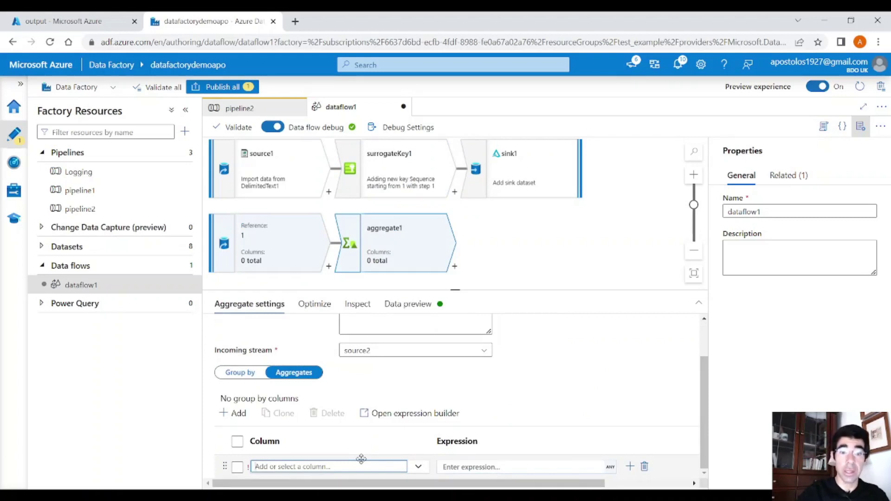
{"action": "type", "text": "MaxSequence"}
{"action": "left_click", "coordinate": [458, 466]}
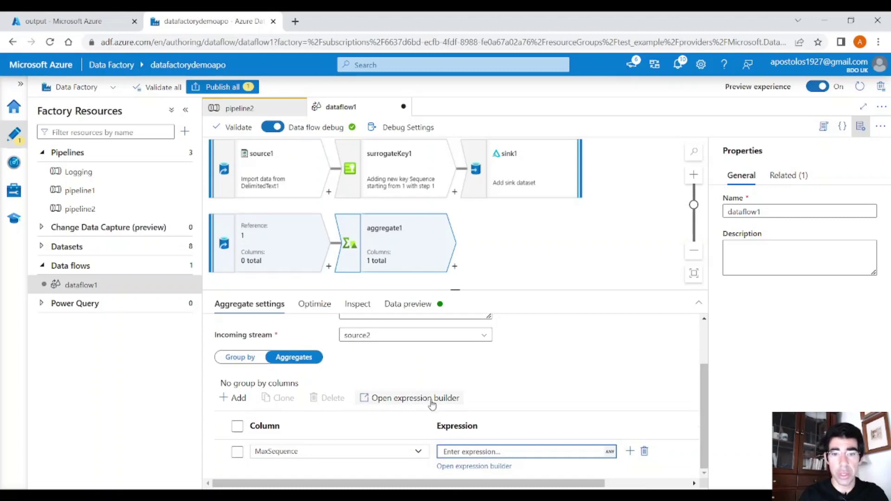
{"action": "left_click", "coordinate": [427, 399]}
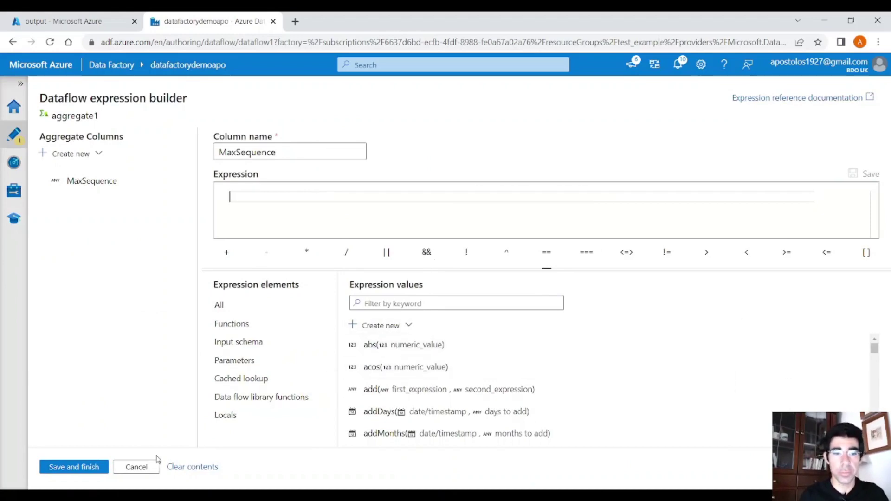
{"action": "left_click", "coordinate": [128, 471]}
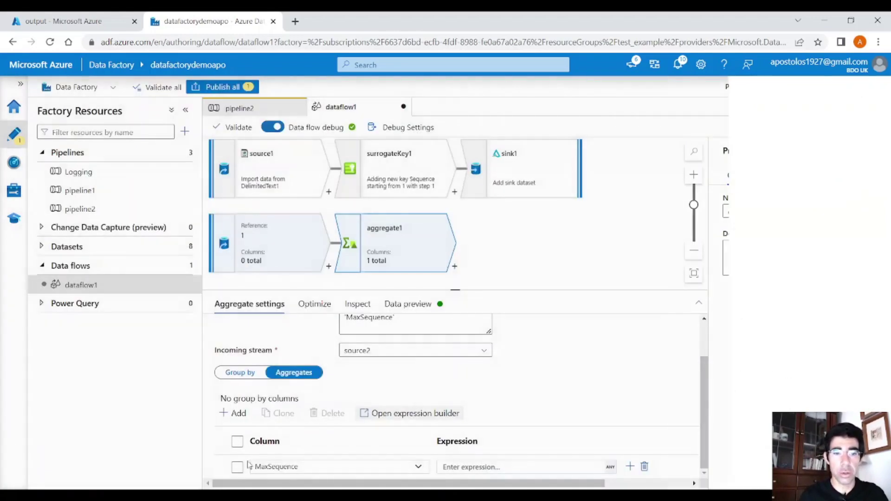
- Import the schema into source2's projection using the default format settings
{"action": "left_click", "coordinate": [292, 239]}
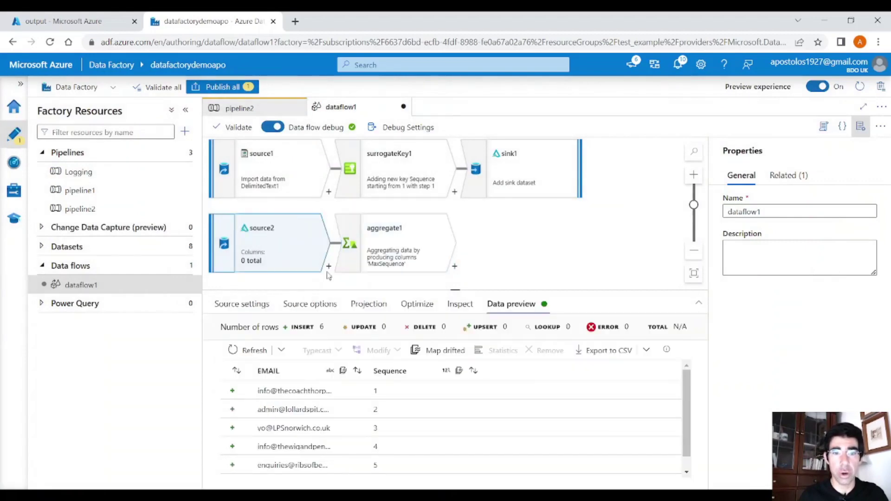
{"action": "left_click", "coordinate": [380, 304]}
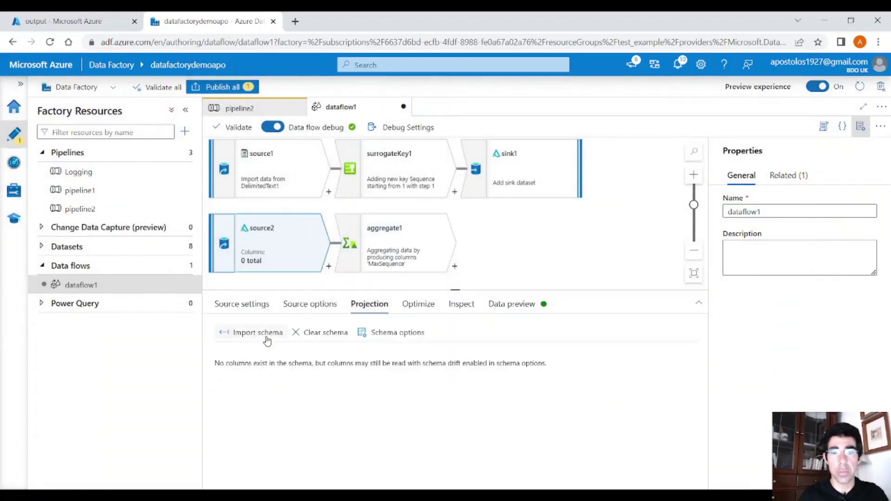
{"action": "left_click", "coordinate": [263, 332]}
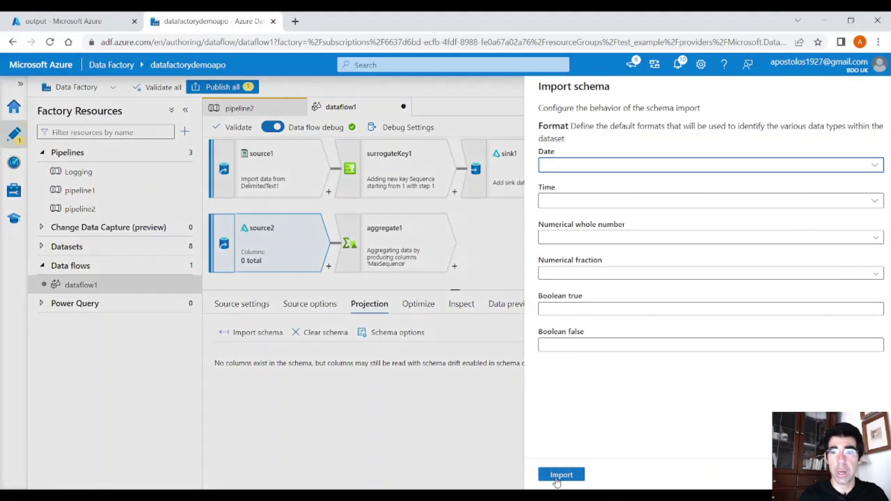
{"action": "left_click", "coordinate": [559, 474]}
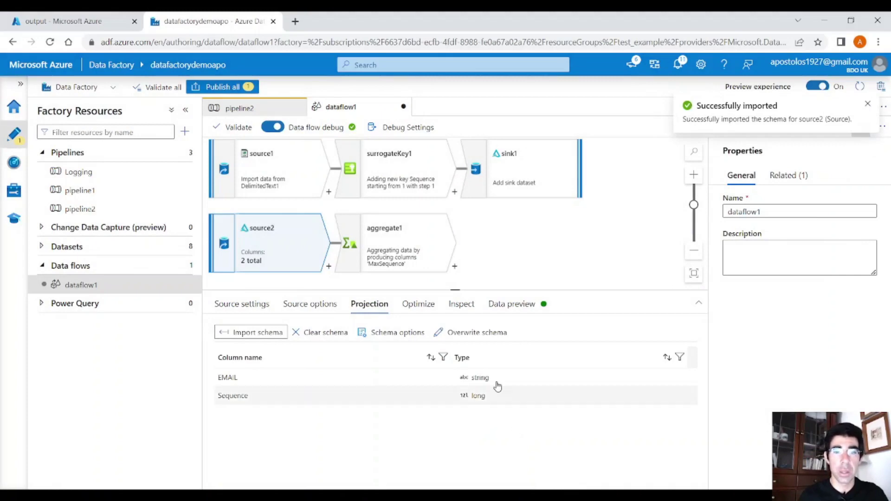
- Set the MaxSequence expression in aggregate1 to max(Sequence) and save it
{"action": "left_click", "coordinate": [424, 246]}
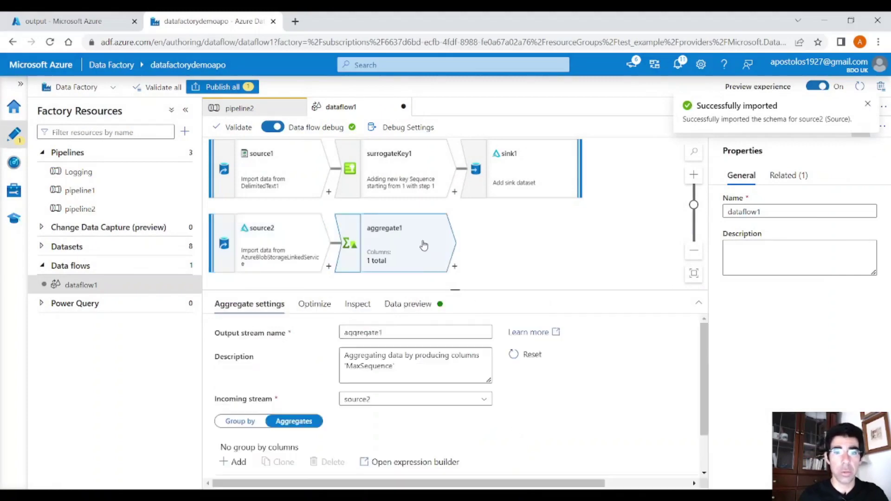
{"action": "scroll", "coordinate": [398, 441], "scroll_direction": "down", "scroll_amount": 2}
{"action": "left_click", "coordinate": [415, 413]}
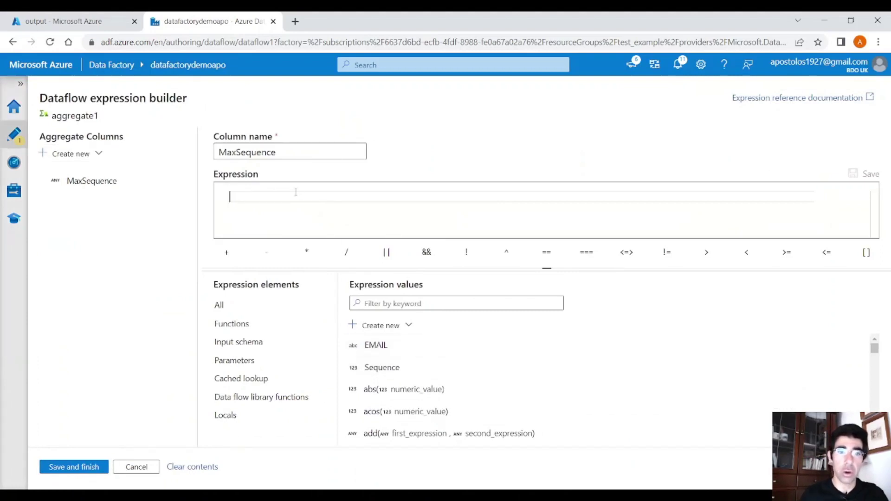
{"action": "type", "text": "max"}
{"action": "key", "text": "Return"}
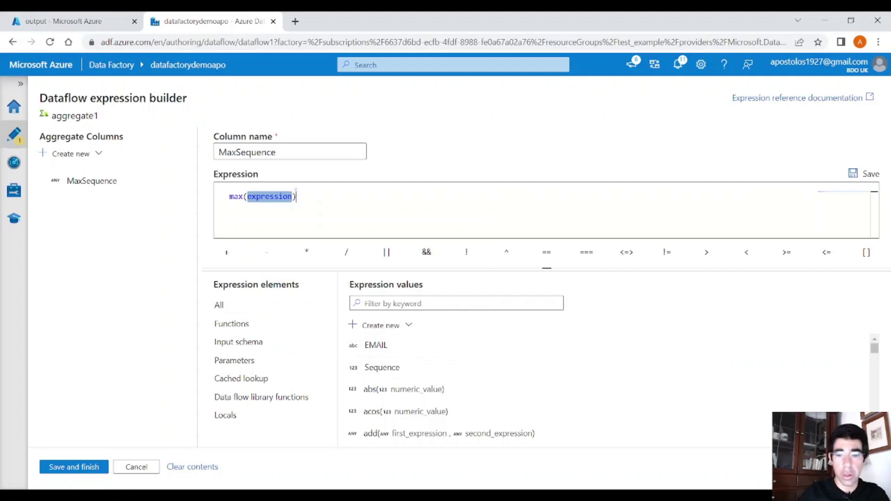
{"action": "key", "text": "BackSpace"}
{"action": "left_click", "coordinate": [383, 368]}
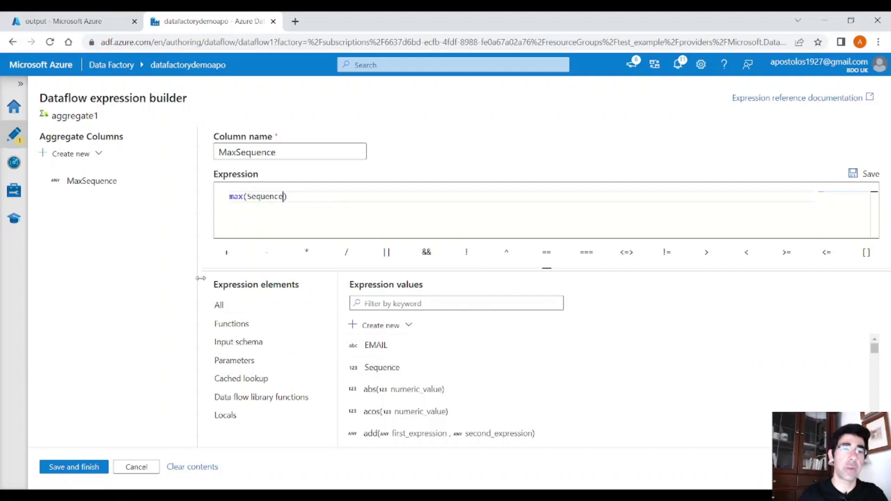
{"action": "left_click", "coordinate": [81, 469]}
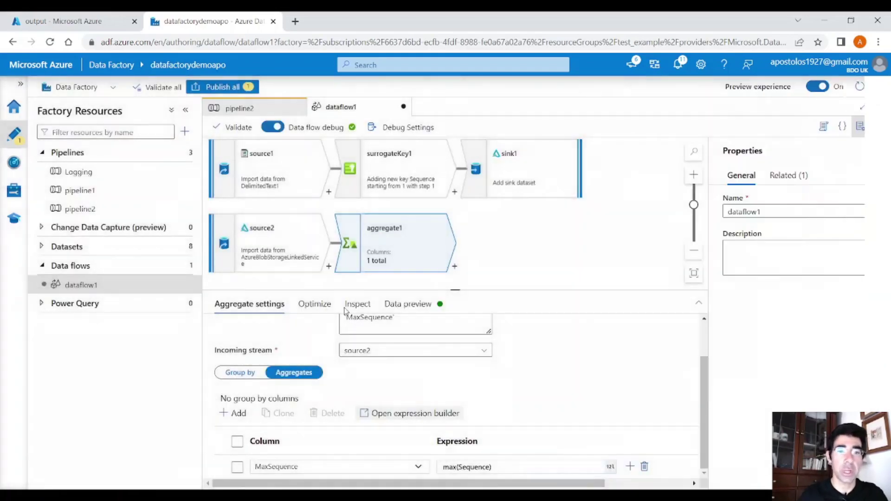
- Insert a Join transformation after source1 and refresh the data preview of aggregate1
{"action": "left_click", "coordinate": [328, 192]}
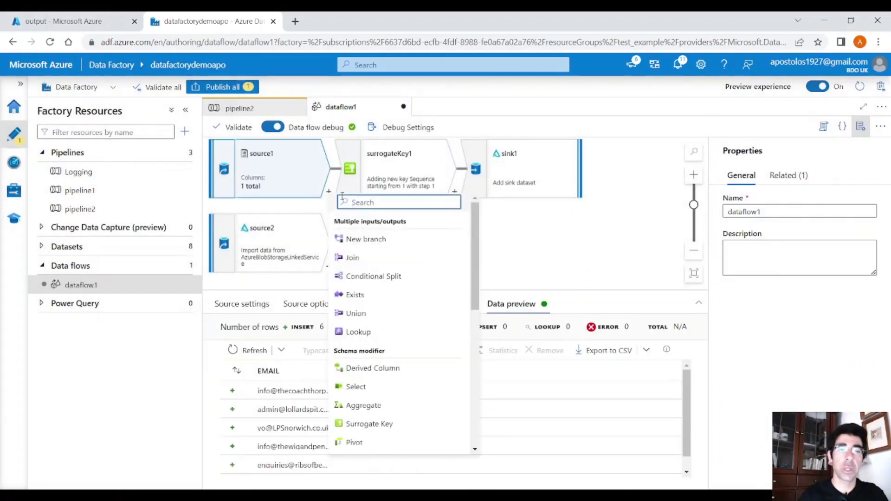
{"action": "left_click", "coordinate": [354, 258]}
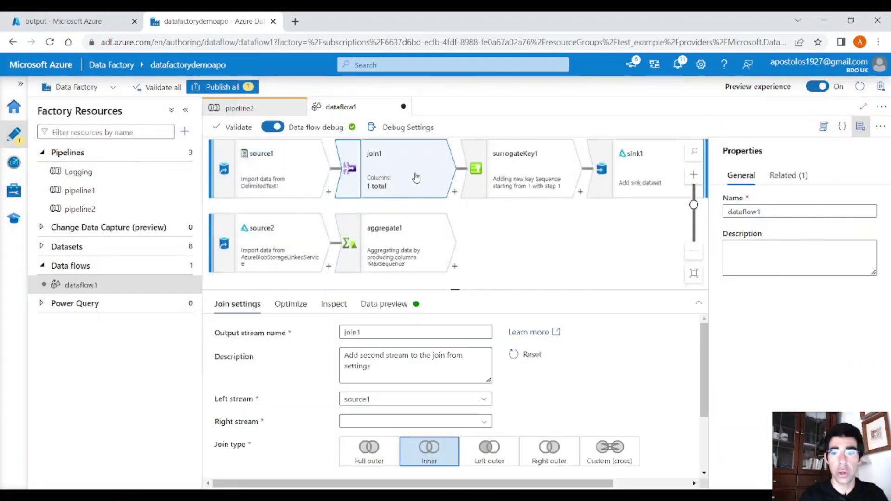
{"action": "left_click", "coordinate": [399, 244]}
{"action": "left_click", "coordinate": [406, 304]}
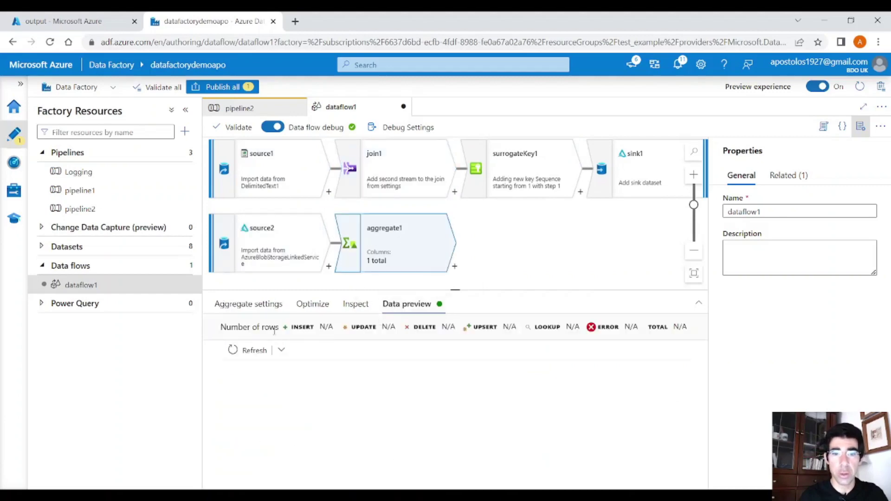
{"action": "left_click", "coordinate": [262, 351]}
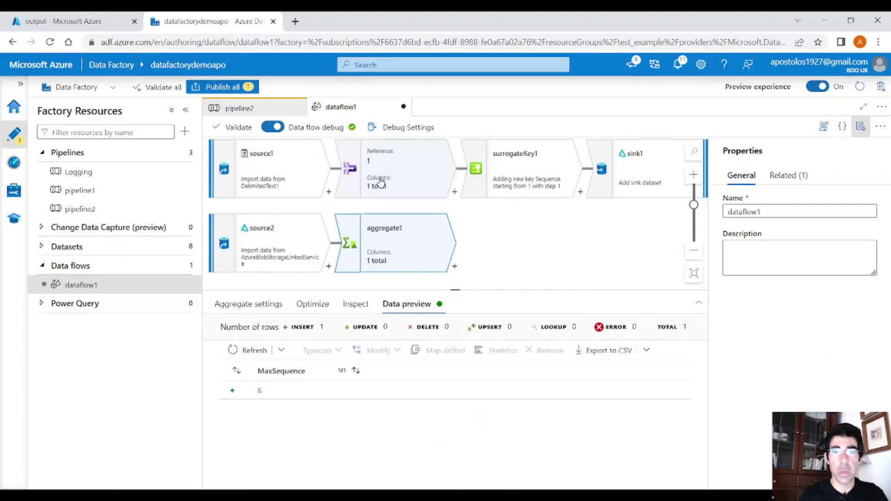
- Configure join1 as a custom (cross) join with aggregate1 as the right stream and the condition 1 == 1
{"action": "left_click", "coordinate": [417, 180]}
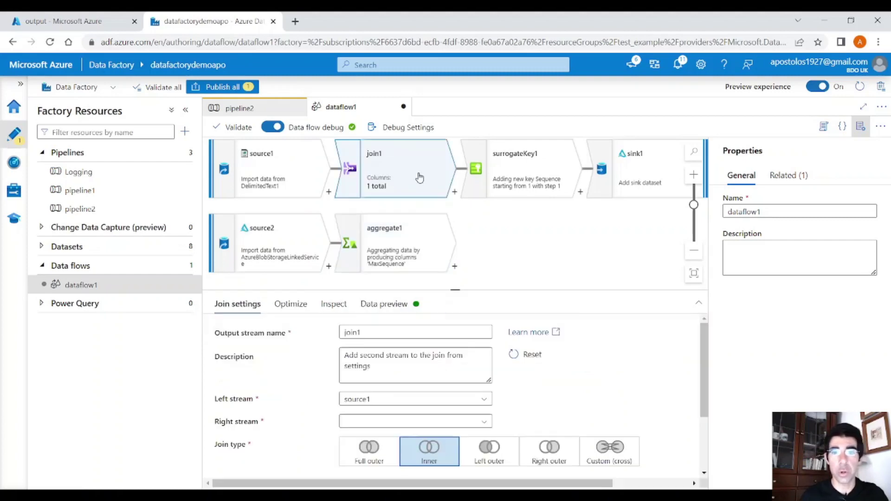
{"action": "left_click", "coordinate": [624, 447]}
{"action": "scroll", "coordinate": [616, 404], "scroll_direction": "down", "scroll_amount": 2}
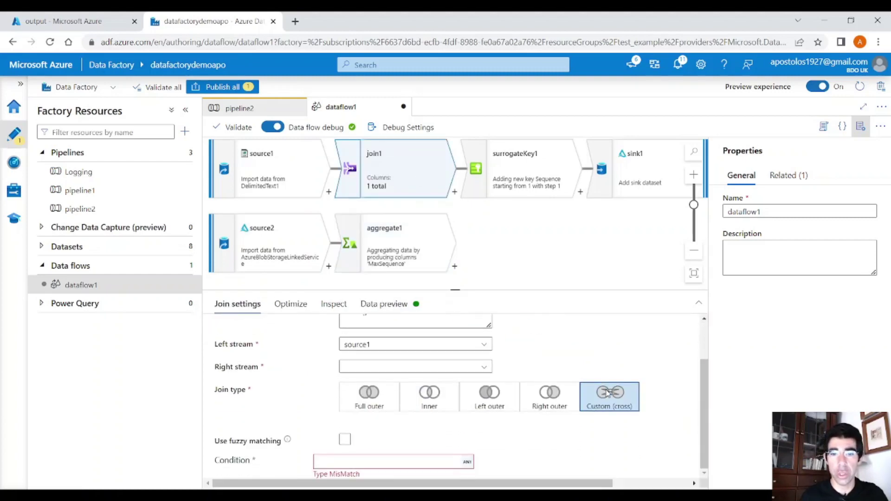
{"action": "left_click", "coordinate": [389, 367]}
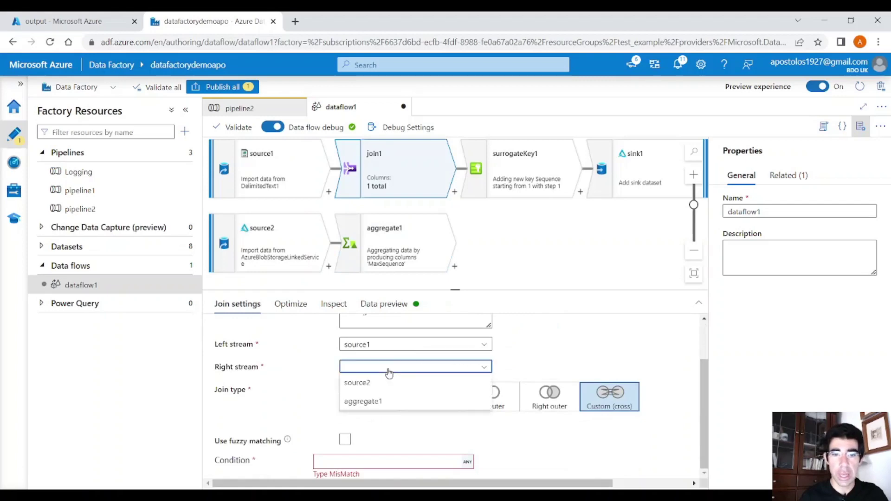
{"action": "left_click", "coordinate": [389, 405]}
{"action": "left_click", "coordinate": [351, 461]}
{"action": "type", "text": "1"}
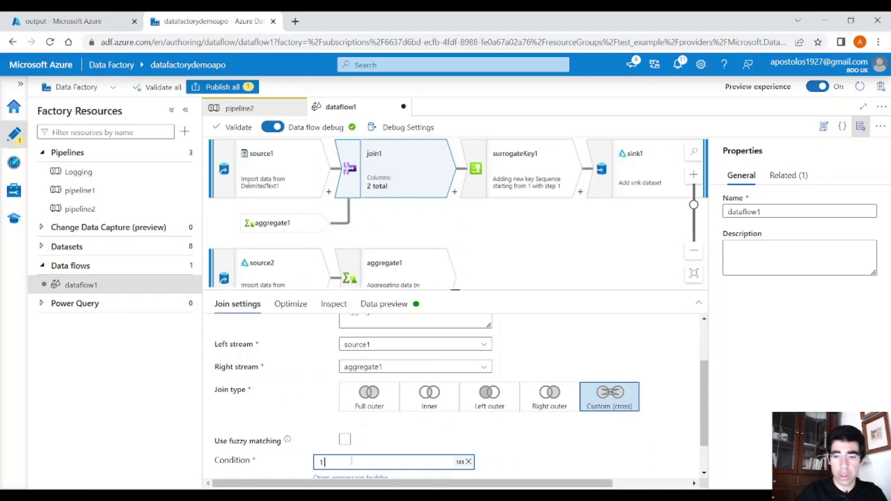
{"action": "type", "text": " == 1"}
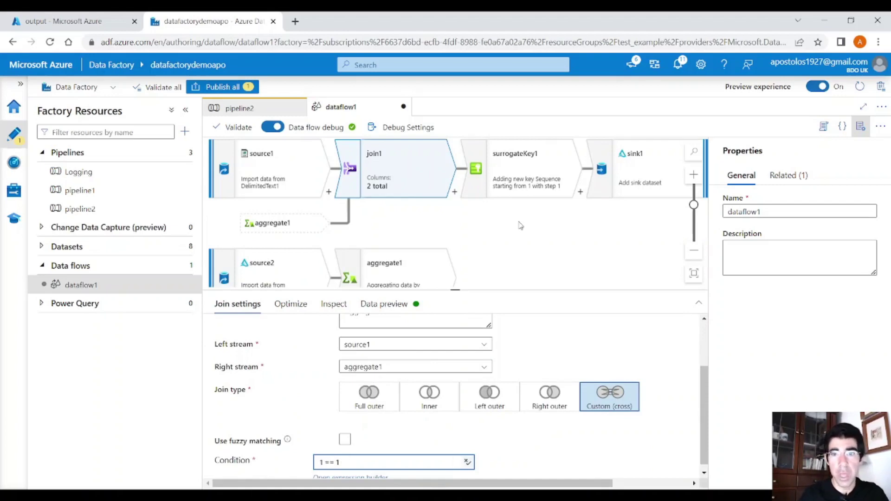
- Refresh the data preview of surrogateKey1 and examine its MaxSequence column
{"action": "left_click", "coordinate": [537, 177]}
{"action": "left_click", "coordinate": [418, 304]}
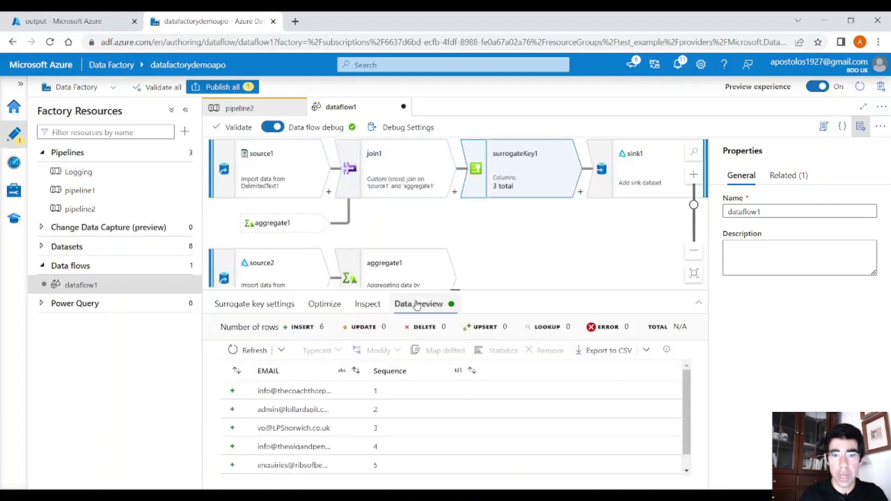
{"action": "left_click", "coordinate": [247, 351]}
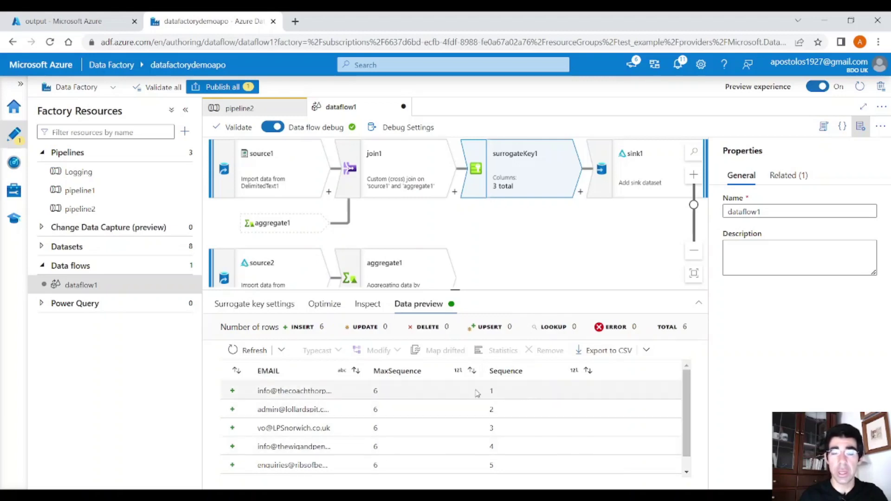
{"action": "left_click", "coordinate": [376, 391]}
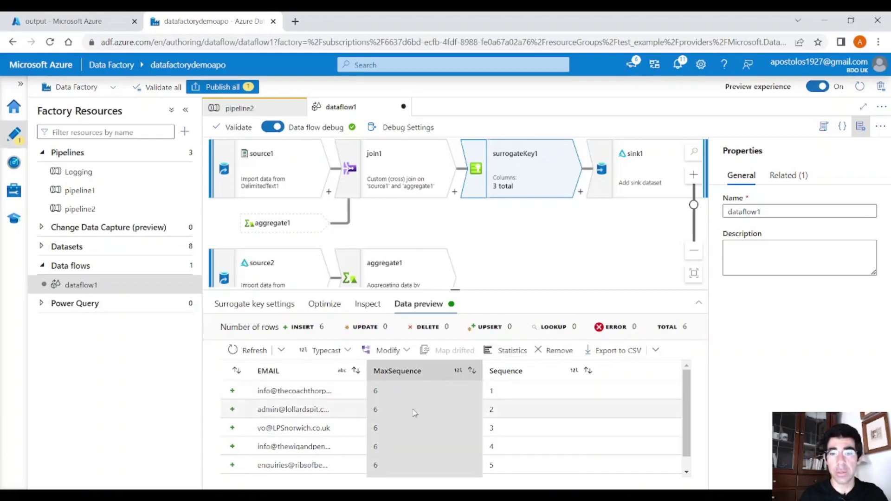
- Insert a Derived Column transformation after surrogateKey1 and name its column Sequence
{"action": "left_click", "coordinate": [581, 192]}
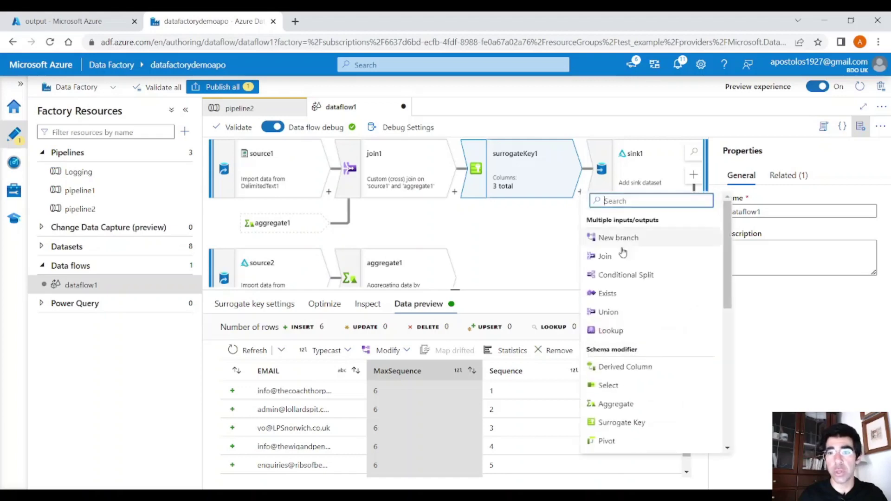
{"action": "left_click", "coordinate": [627, 367]}
{"action": "scroll", "coordinate": [517, 394], "scroll_direction": "down", "scroll_amount": 1}
{"action": "left_click", "coordinate": [454, 467]}
{"action": "type", "text": "Sequence"}
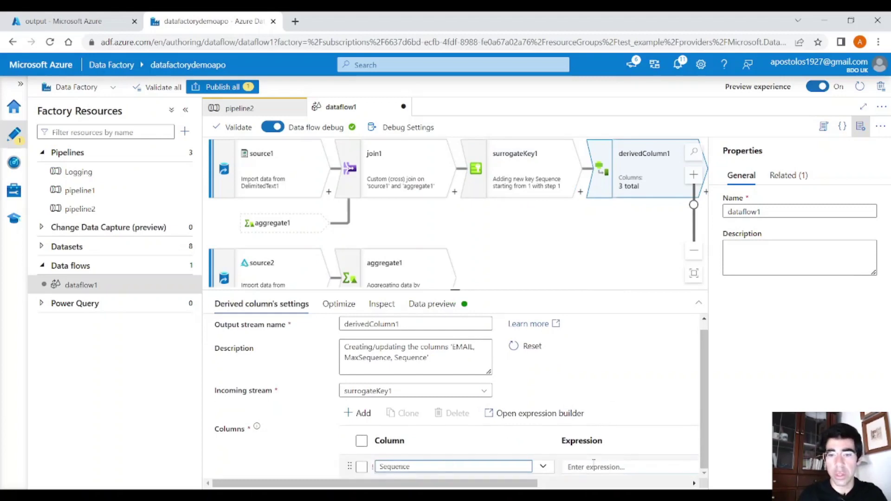
- Set the derived Sequence column's expression to Sequence + coalesce(MaxSequence,0) and save it
{"action": "left_click", "coordinate": [560, 413]}
{"action": "left_click", "coordinate": [379, 194]}
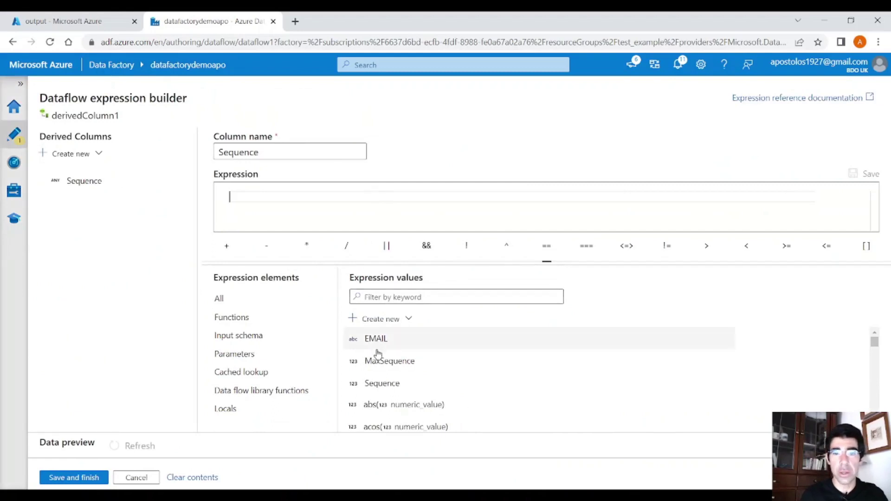
{"action": "left_click", "coordinate": [389, 384]}
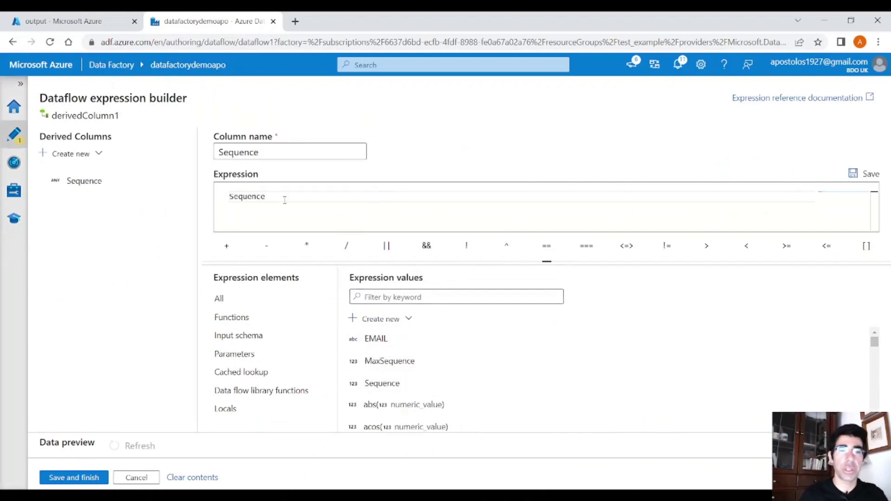
{"action": "left_click_drag", "start_coordinate": [267, 196], "coordinate": [190, 195]}
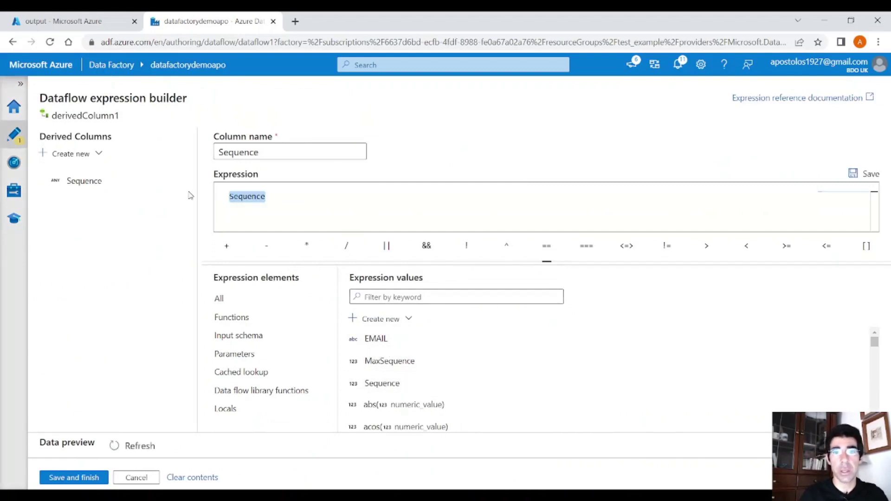
{"action": "left_click", "coordinate": [354, 199]}
{"action": "type", "text": "+ "}
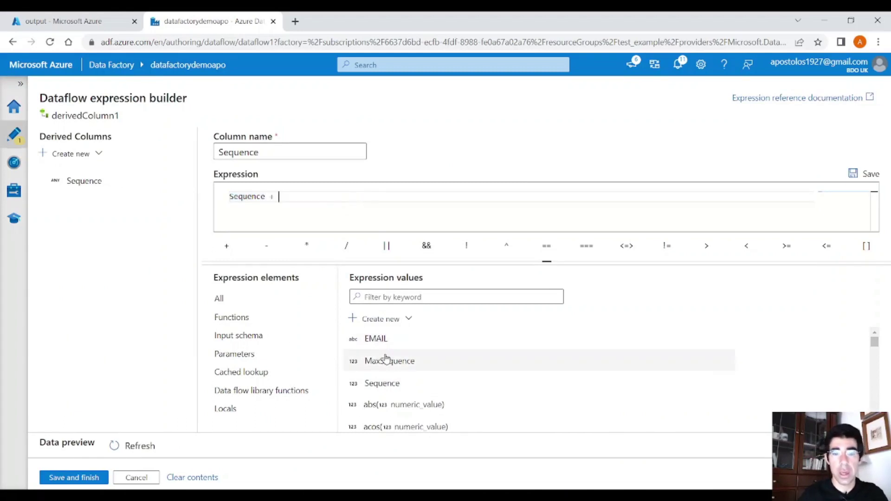
{"action": "type", "text": "coa"}
{"action": "key", "text": "Return"}
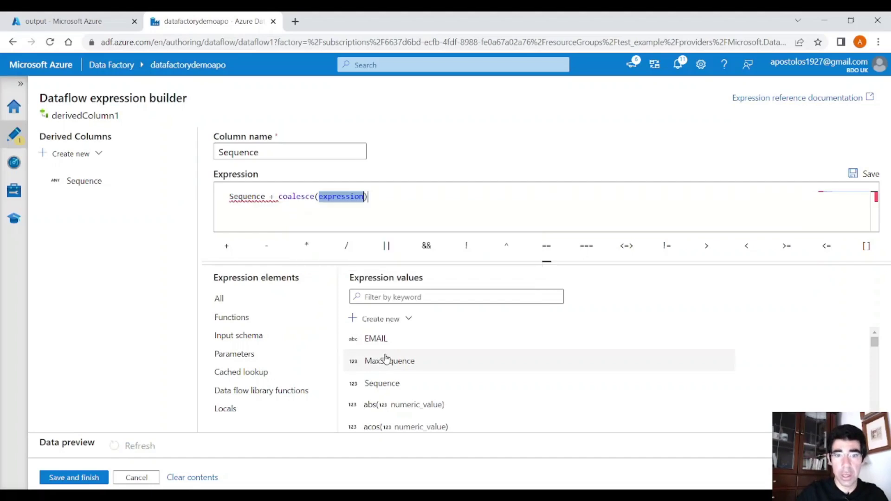
{"action": "left_click", "coordinate": [393, 361]}
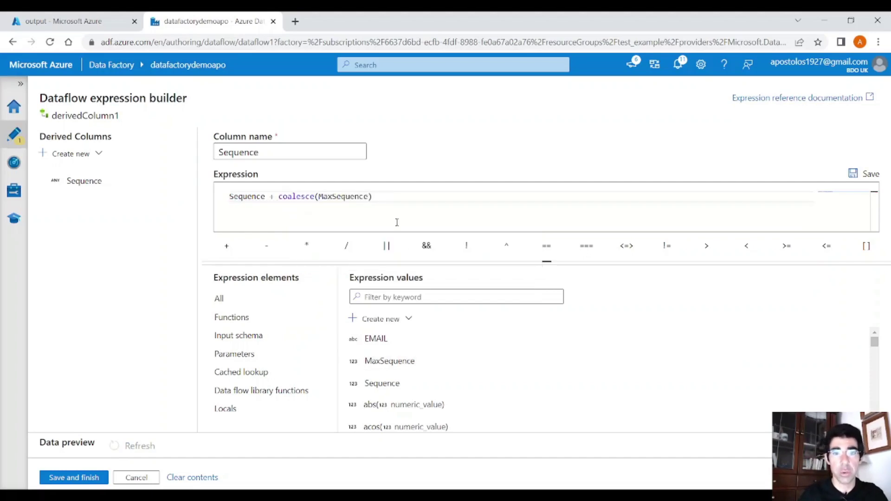
{"action": "type", "text": ",0"}
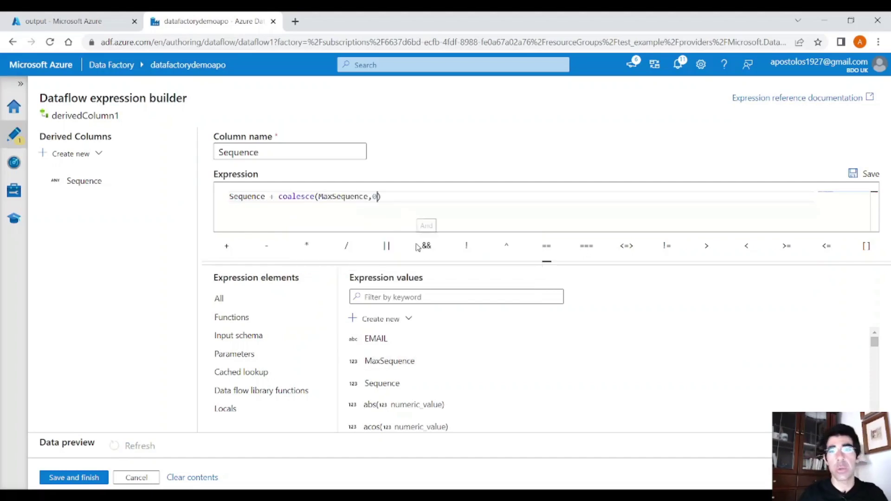
{"action": "double_click", "coordinate": [297, 197]}
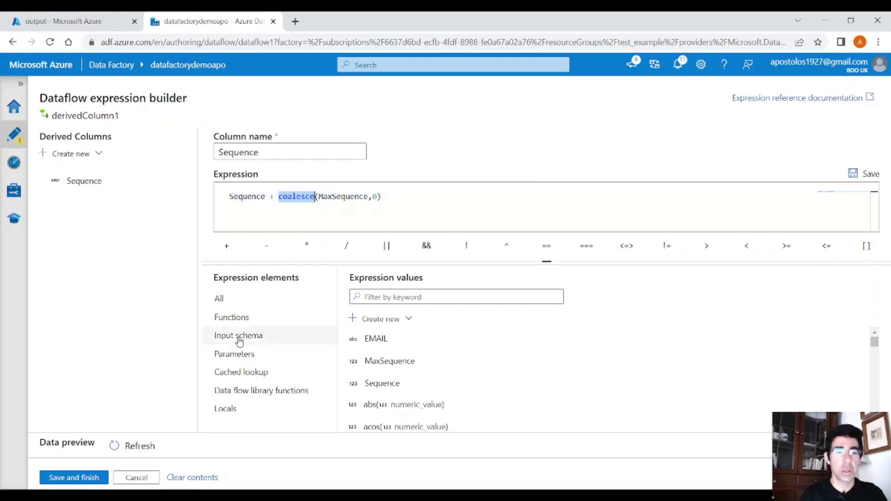
{"action": "double_click", "coordinate": [357, 199]}
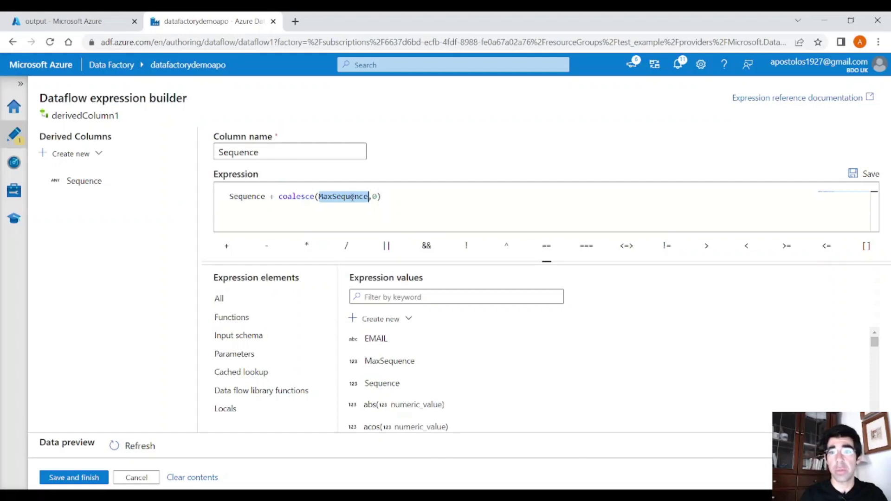
{"action": "left_click", "coordinate": [382, 197]}
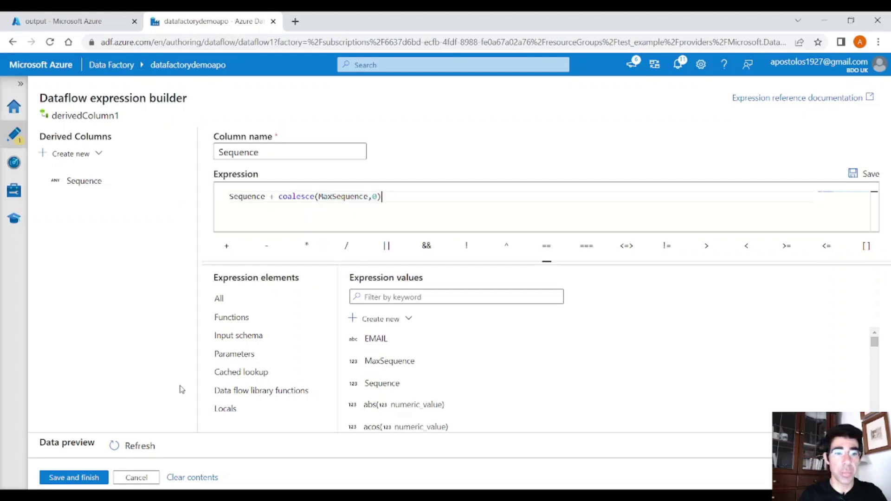
{"action": "left_click", "coordinate": [71, 479]}
- Enable Allow no files found in the source options of source2
{"action": "left_click_drag", "start_coordinate": [542, 249], "coordinate": [593, 223]}
{"action": "left_click", "coordinate": [321, 251]}
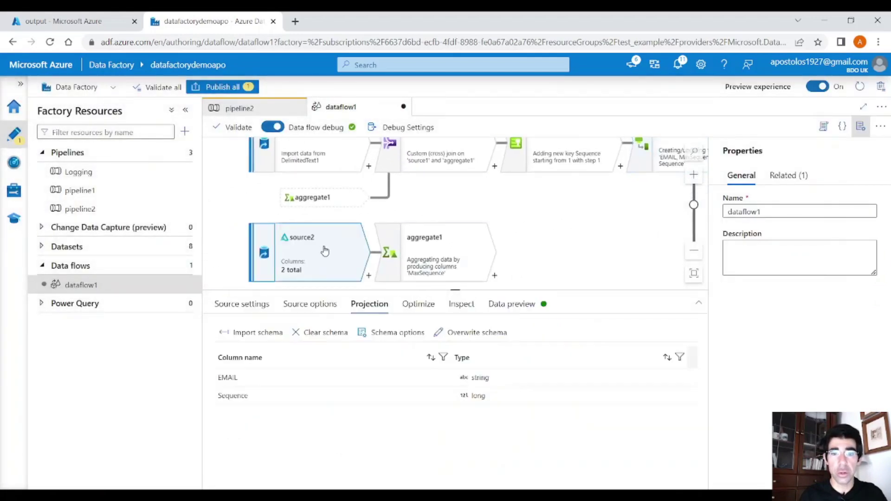
{"action": "left_click", "coordinate": [322, 301]}
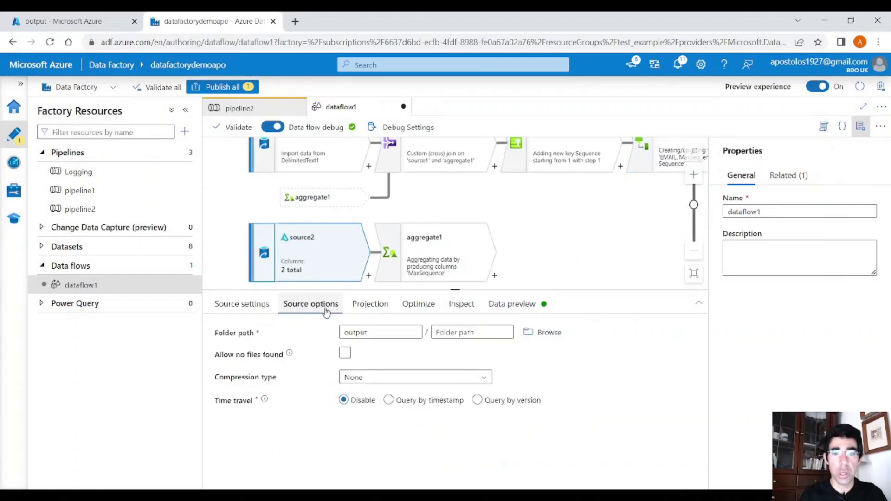
{"action": "left_click", "coordinate": [345, 353]}
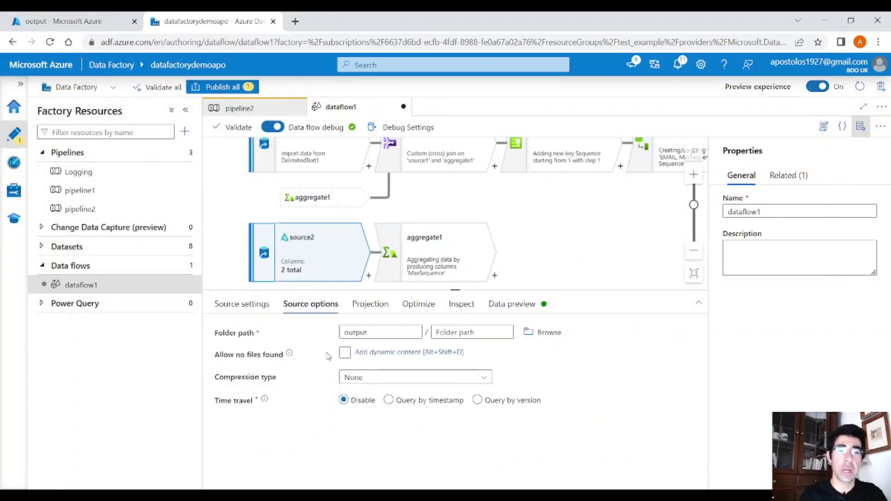
{"action": "left_click", "coordinate": [345, 354]}
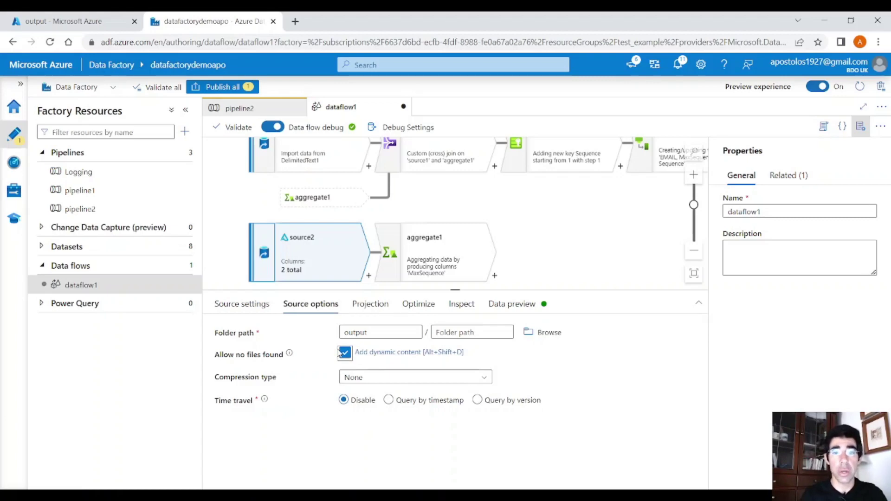
- Insert a Select transformation between derivedColumn1 and sink1 and show its input column mappings
{"action": "scroll", "coordinate": [592, 240], "scroll_direction": "right", "scroll_amount": 5}
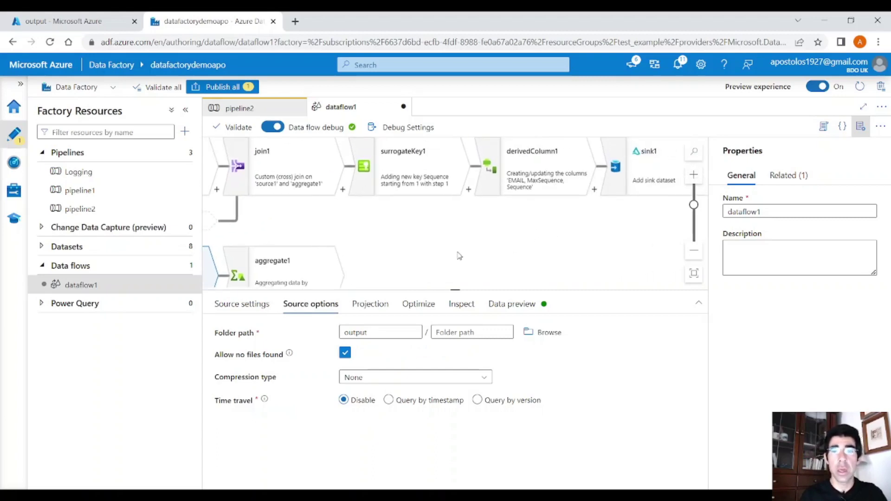
{"action": "left_click_drag", "start_coordinate": [456, 253], "coordinate": [599, 206]}
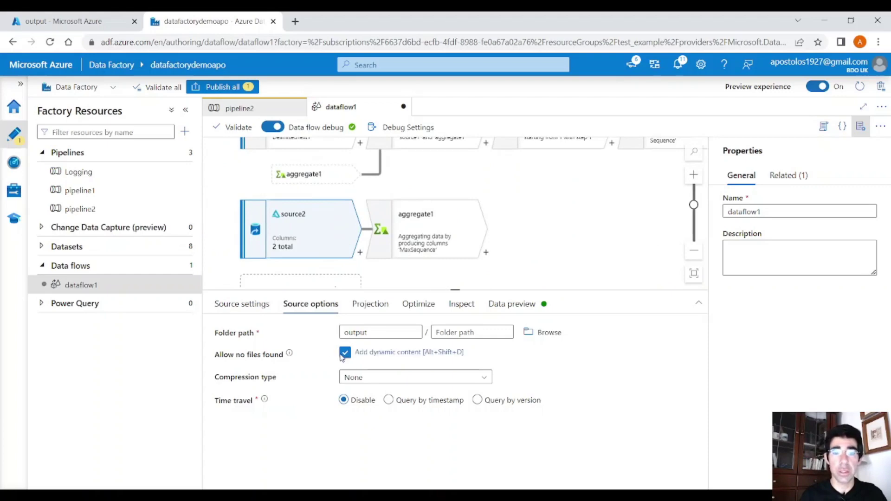
{"action": "scroll", "coordinate": [408, 245], "scroll_direction": "right", "scroll_amount": 5}
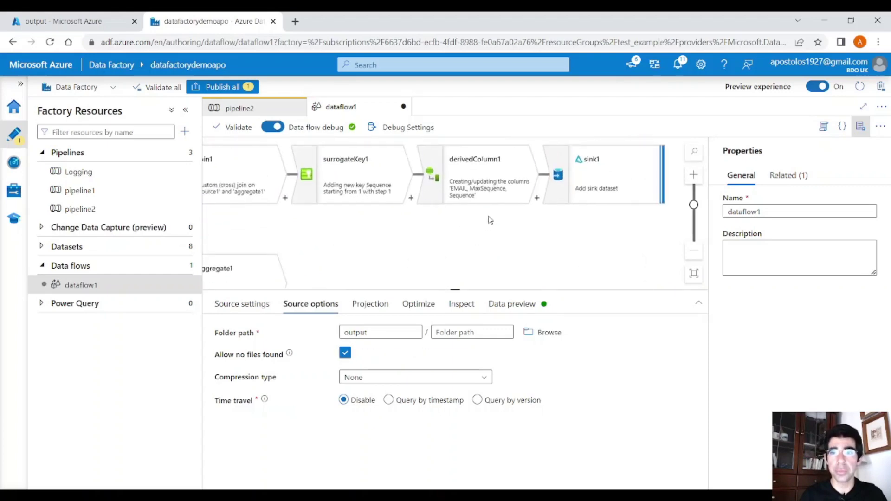
{"action": "left_click", "coordinate": [487, 190]}
{"action": "scroll", "coordinate": [583, 445], "scroll_direction": "down", "scroll_amount": 1}
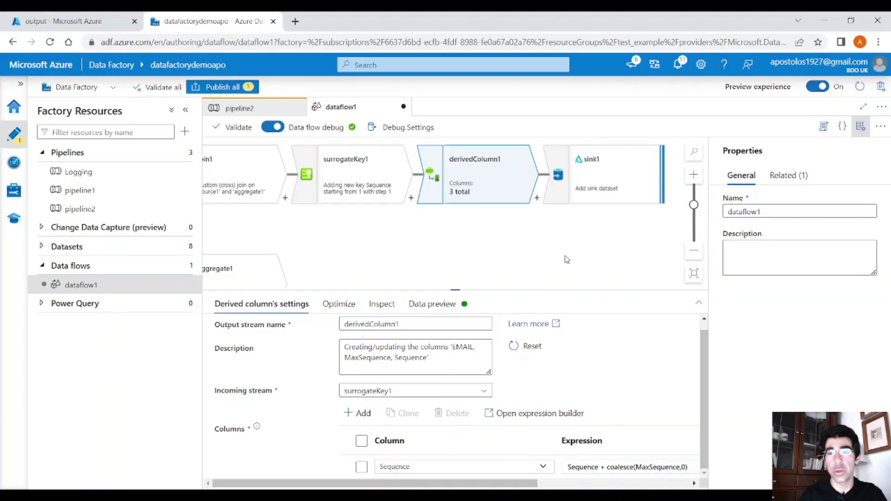
{"action": "scroll", "coordinate": [510, 262], "scroll_direction": "right", "scroll_amount": 3}
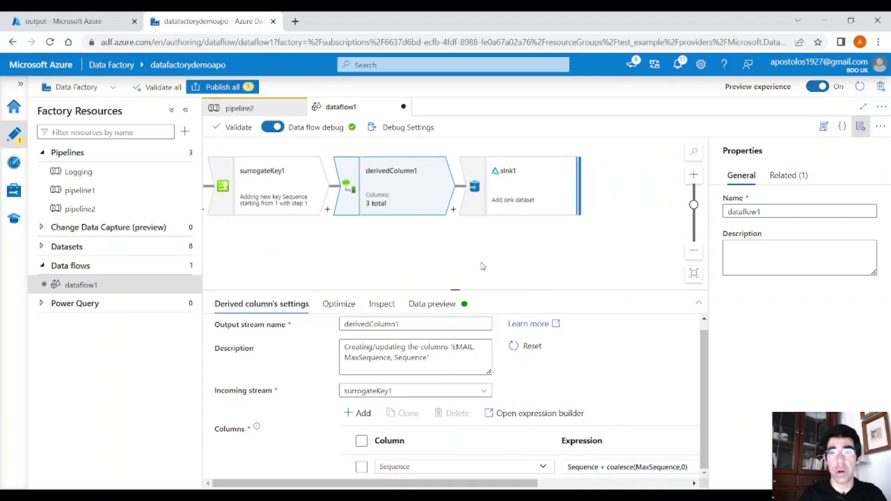
{"action": "left_click", "coordinate": [453, 209]}
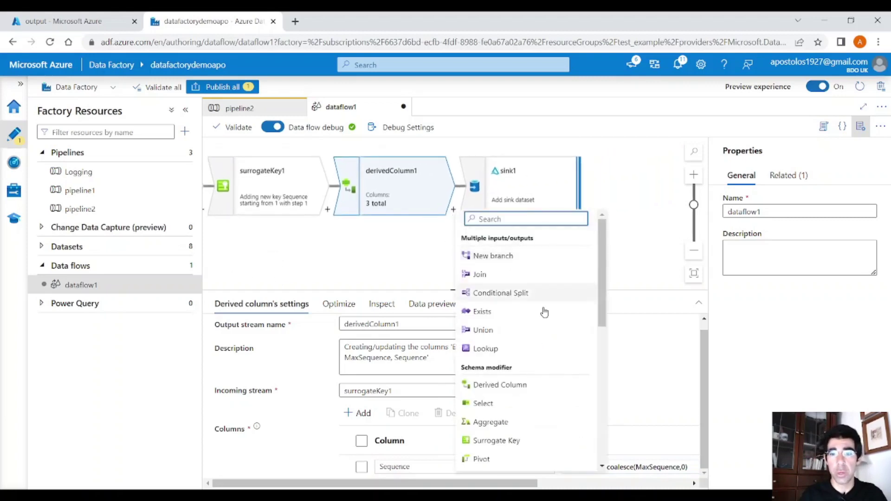
{"action": "left_click", "coordinate": [518, 403]}
{"action": "scroll", "coordinate": [573, 383], "scroll_direction": "down", "scroll_amount": 2}
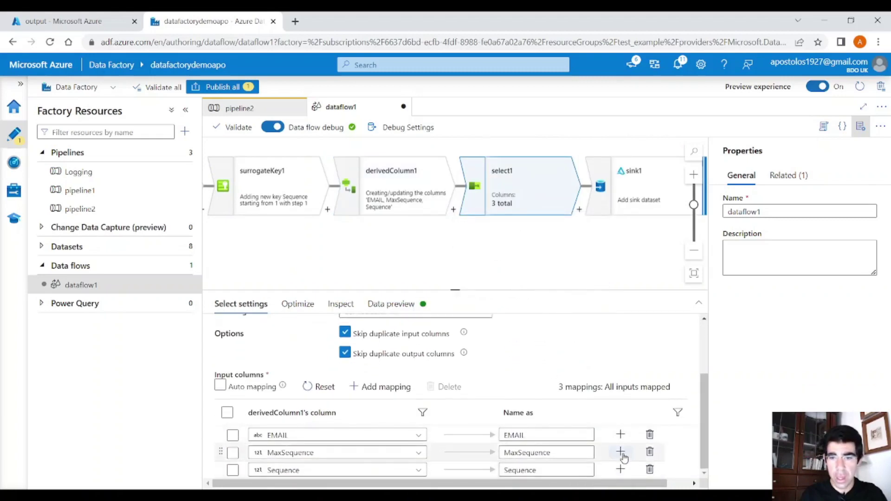
- Remove the MaxSequence mapping from select1 and preview the transformation's output rows
{"action": "left_click", "coordinate": [650, 454]}
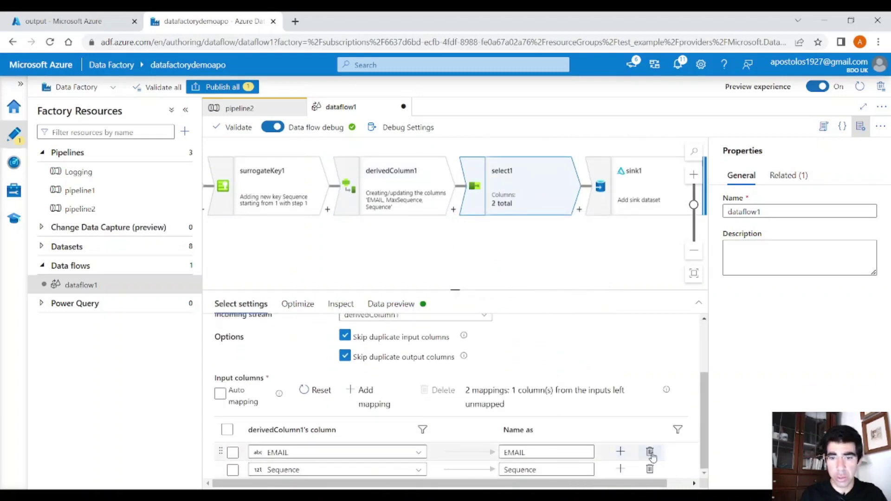
{"action": "left_click", "coordinate": [410, 307]}
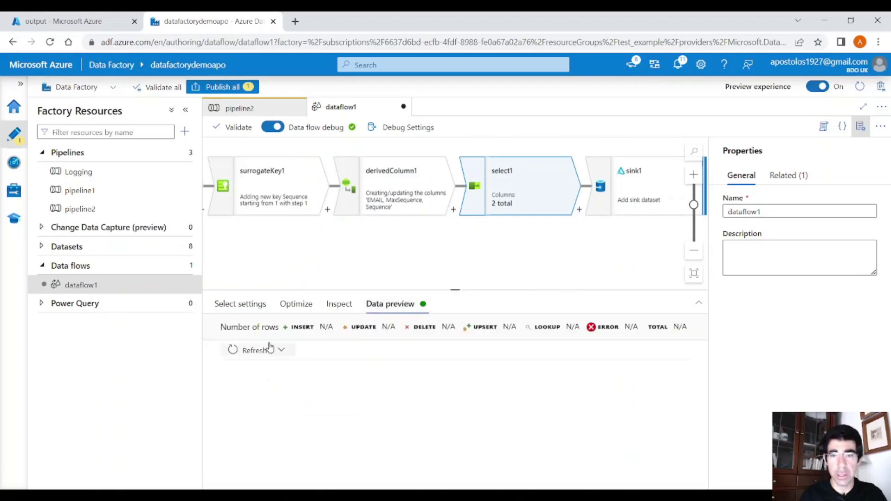
{"action": "left_click_drag", "start_coordinate": [593, 240], "coordinate": [407, 245]}
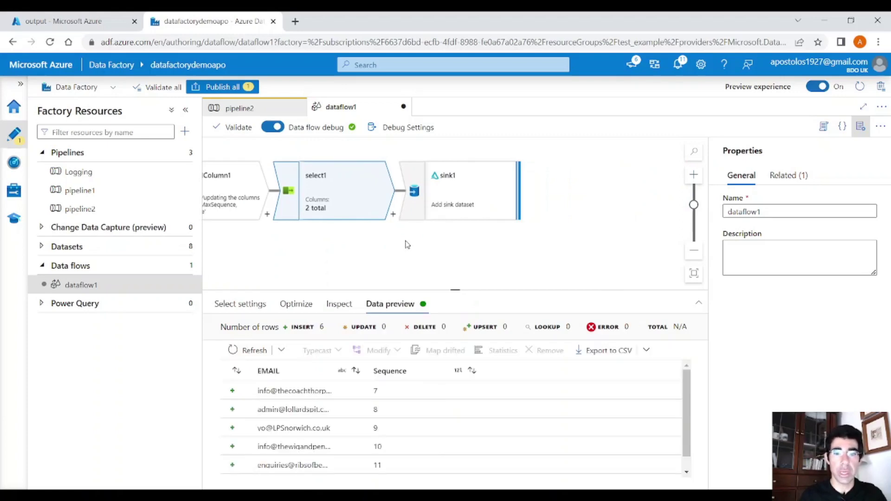
{"action": "scroll", "coordinate": [394, 459], "scroll_direction": "down", "scroll_amount": 1}
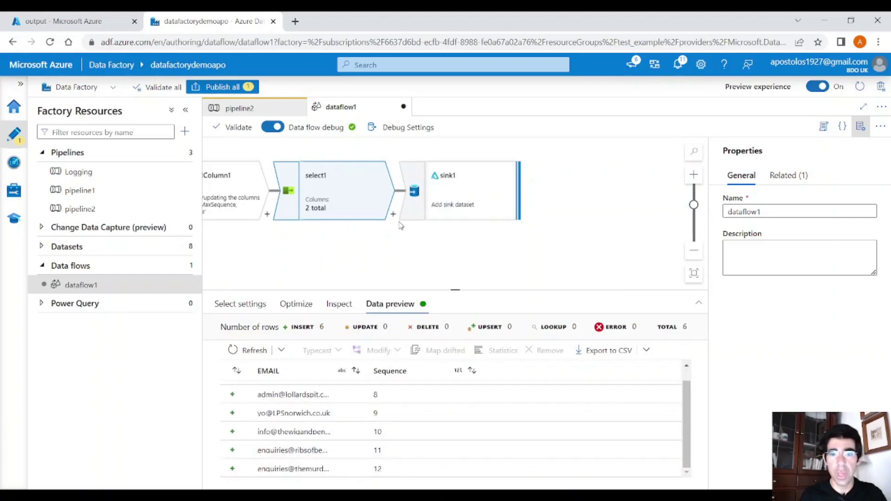
- Set the file name of source1's DelimitedText1 dataset to seq2.csv and preview the file's data
{"action": "left_click_drag", "start_coordinate": [336, 240], "coordinate": [555, 251]}
{"action": "left_click_drag", "start_coordinate": [344, 255], "coordinate": [571, 257]}
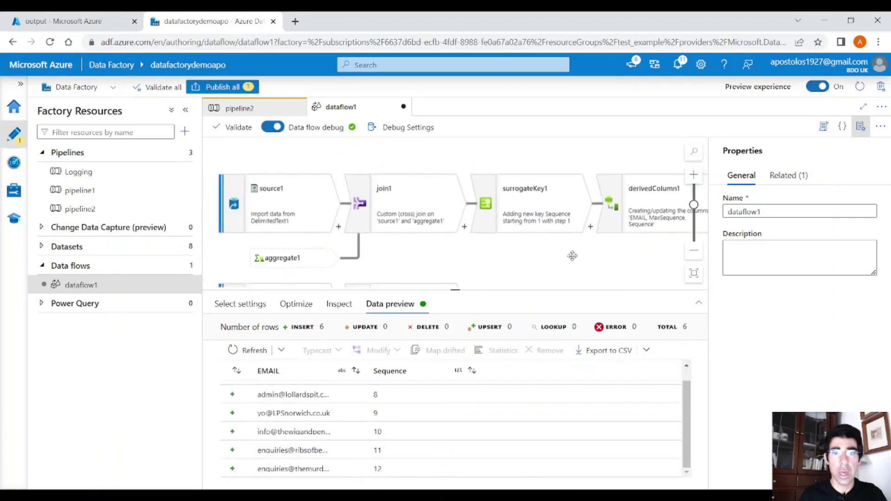
{"action": "left_click", "coordinate": [281, 209]}
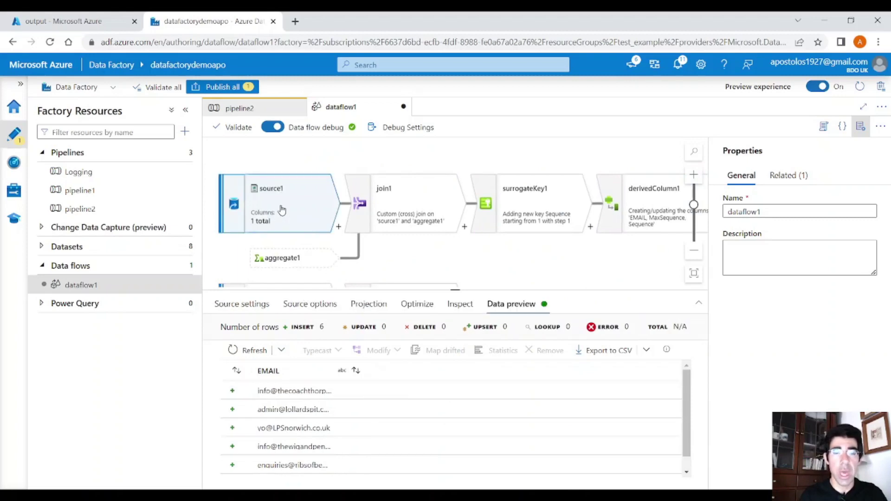
{"action": "left_click", "coordinate": [271, 305]}
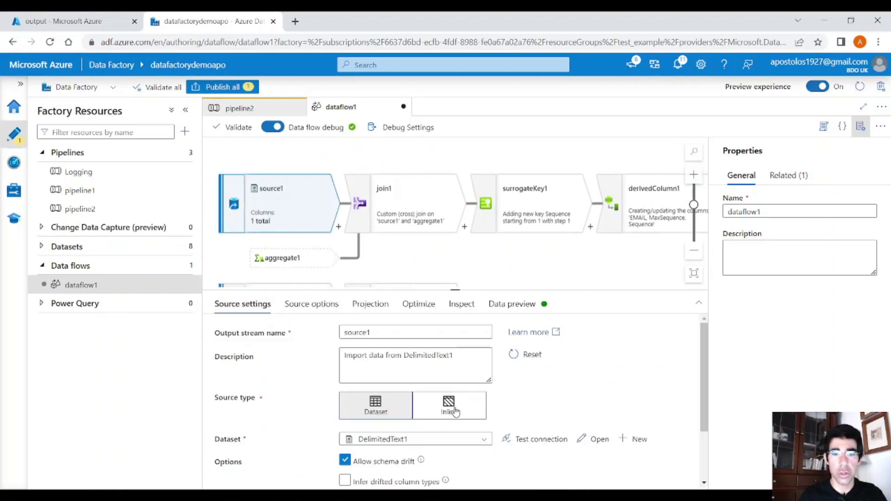
{"action": "scroll", "coordinate": [389, 397], "scroll_direction": "down", "scroll_amount": 2}
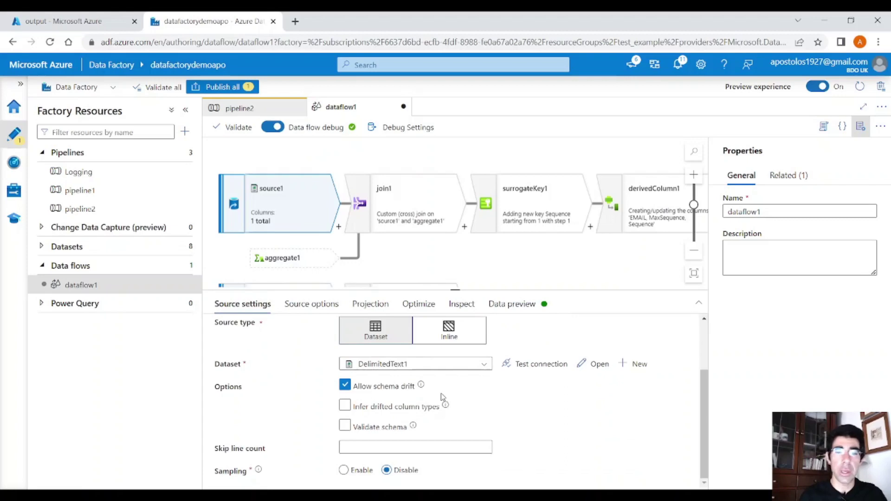
{"action": "left_click", "coordinate": [600, 365]}
{"action": "left_click", "coordinate": [552, 321]}
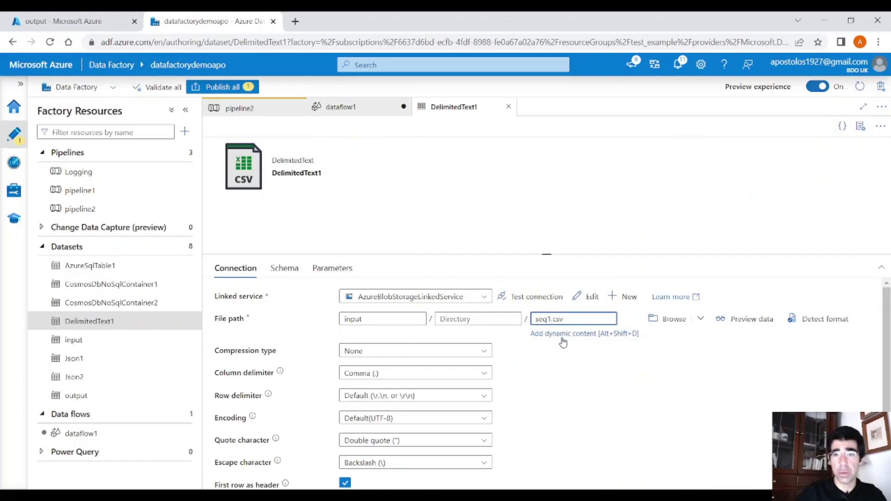
{"action": "left_click", "coordinate": [733, 326]}
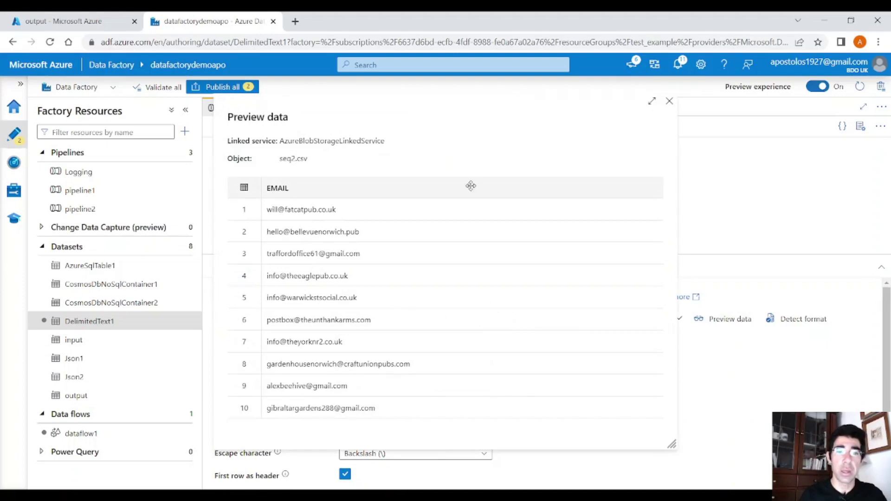
{"action": "left_click", "coordinate": [670, 101]}
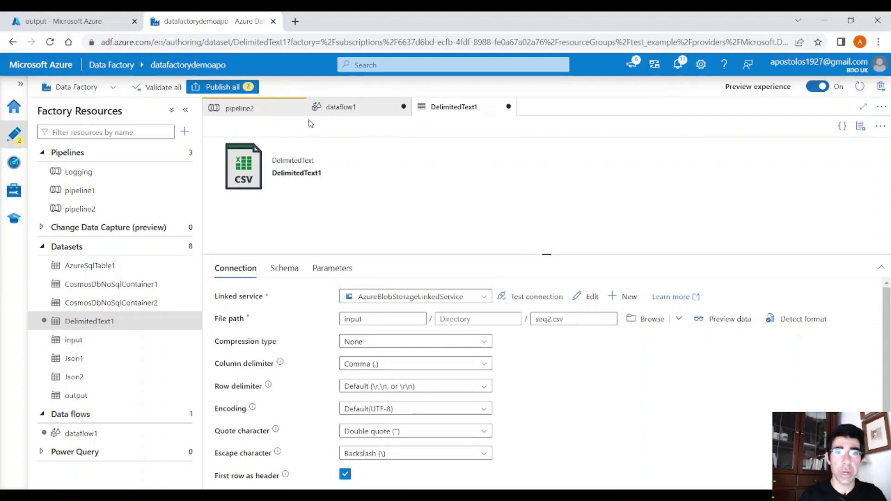
- Return to dataflow1 and refresh the data preview of join1 to examine the EMAIL and MaxSequence columns
{"action": "left_click", "coordinate": [336, 107]}
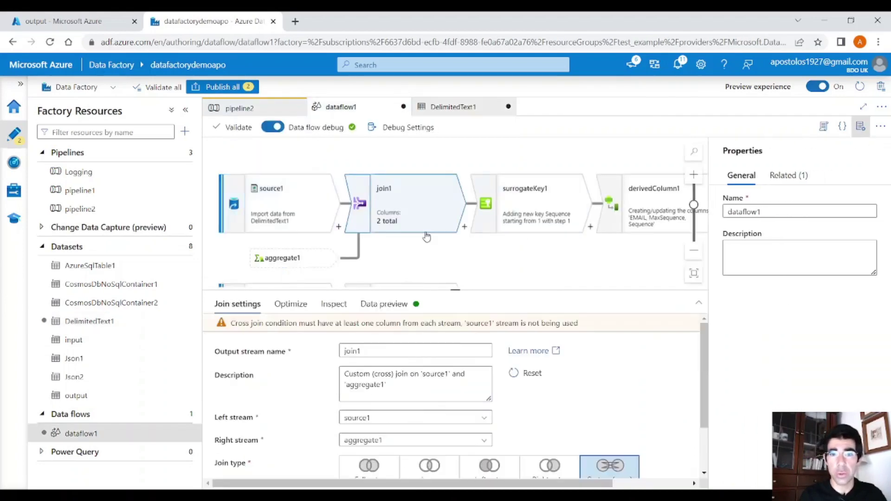
{"action": "left_click", "coordinate": [390, 304]}
{"action": "left_click", "coordinate": [241, 350]}
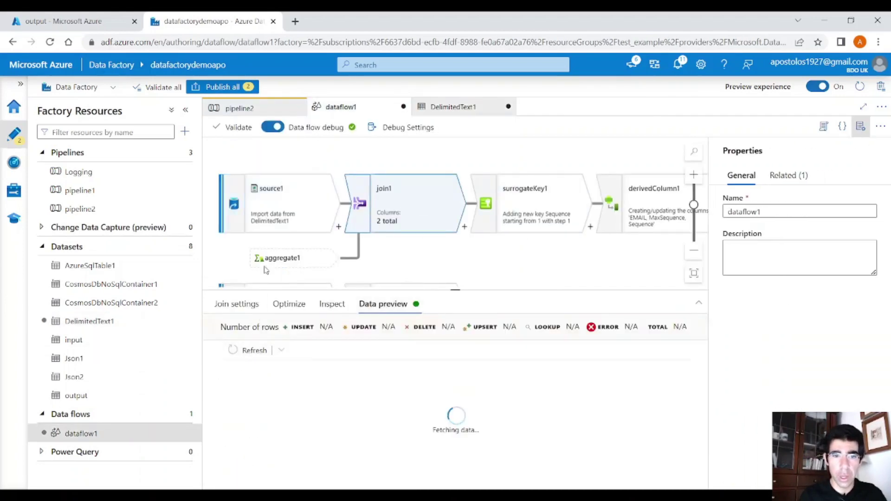
{"action": "left_click", "coordinate": [281, 221]}
{"action": "scroll", "coordinate": [513, 334], "scroll_direction": "down", "scroll_amount": 2}
{"action": "left_click", "coordinate": [404, 205]}
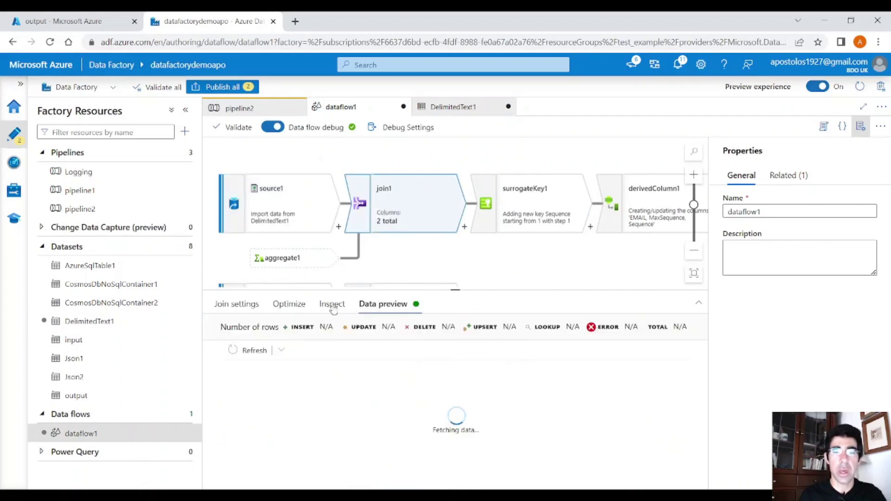
{"action": "scroll", "coordinate": [464, 269], "scroll_direction": "right", "scroll_amount": 8}
{"action": "scroll", "coordinate": [368, 410], "scroll_direction": "down", "scroll_amount": 4}
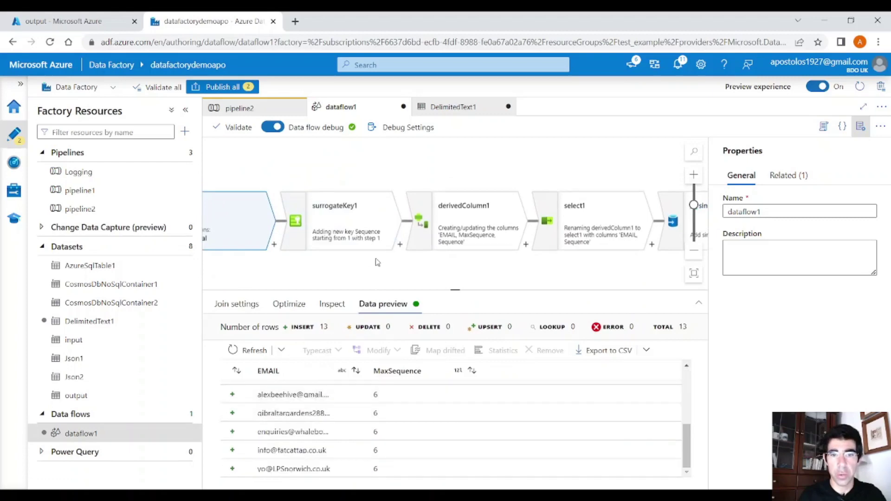
- Refresh the data preview of select1 and check the EMAIL and Sequence values down to the last row
{"action": "left_click", "coordinate": [385, 242]}
{"action": "left_click", "coordinate": [501, 237]}
{"action": "scroll", "coordinate": [501, 237], "scroll_direction": "right", "scroll_amount": 4}
{"action": "left_click", "coordinate": [500, 237]}
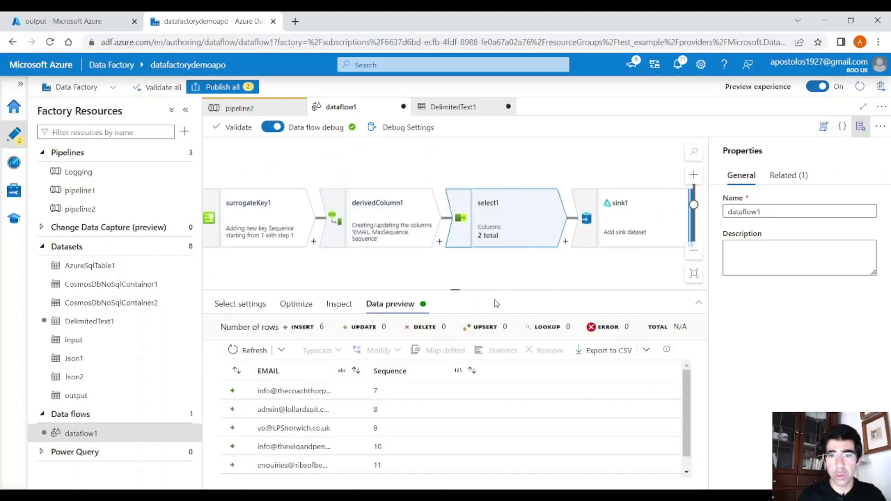
{"action": "left_click", "coordinate": [255, 350]}
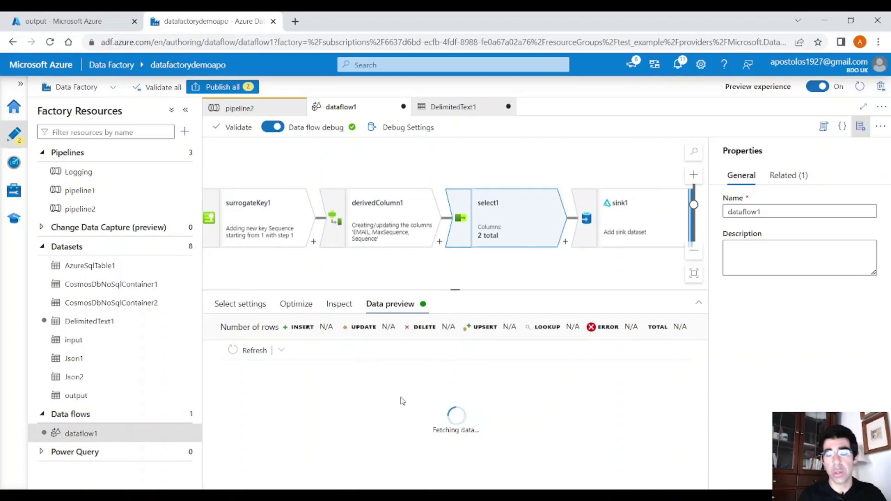
{"action": "scroll", "coordinate": [442, 255], "scroll_direction": "right", "scroll_amount": 5}
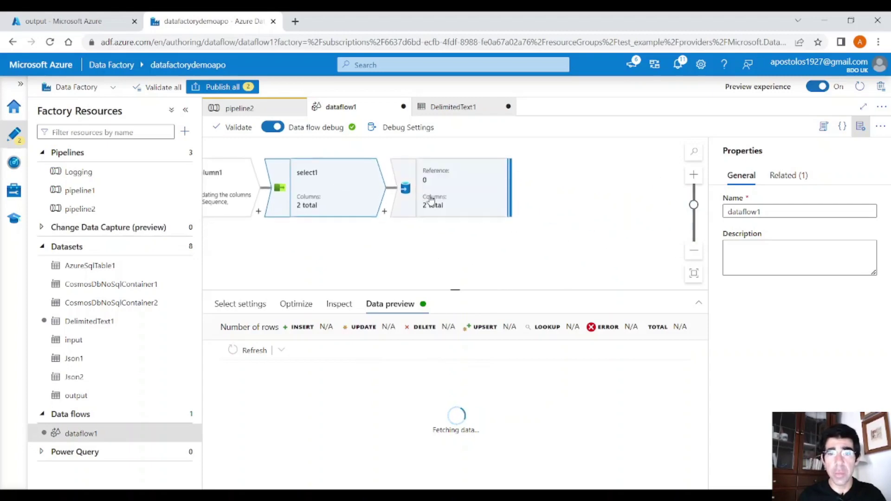
{"action": "scroll", "coordinate": [467, 448], "scroll_direction": "down", "scroll_amount": 3}
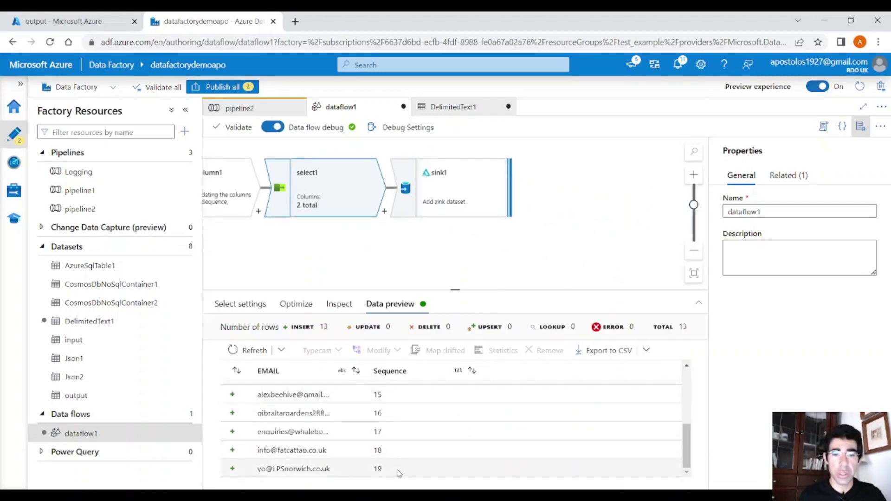
{"action": "left_click_drag", "start_coordinate": [367, 471], "coordinate": [252, 472]}
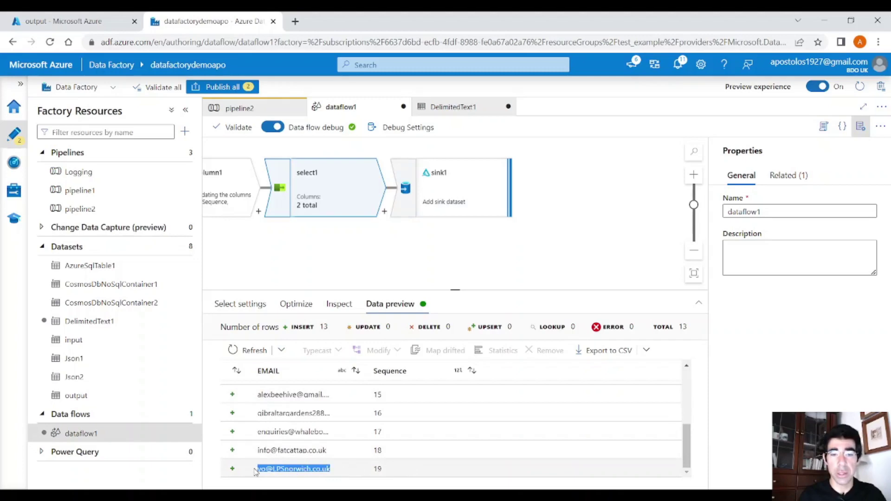
{"action": "left_click", "coordinate": [323, 471]}
{"action": "left_click_drag", "start_coordinate": [332, 471], "coordinate": [261, 471]}
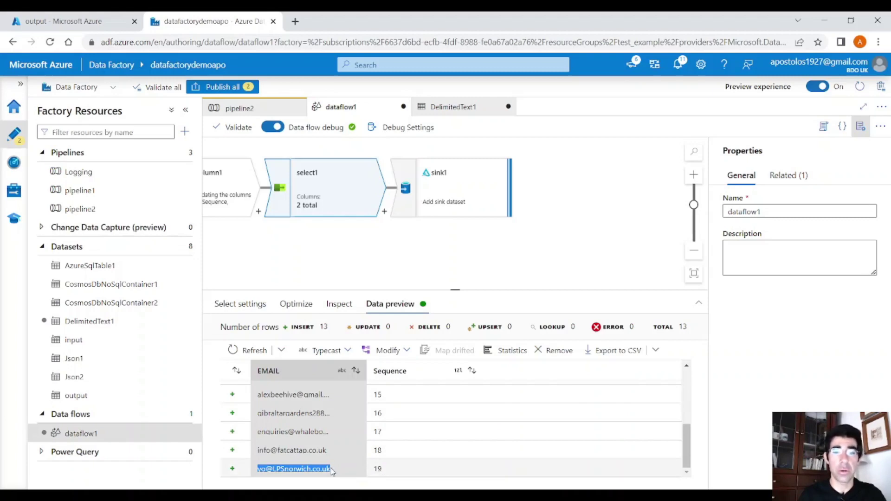
{"action": "left_click_drag", "start_coordinate": [386, 474], "coordinate": [368, 474]}
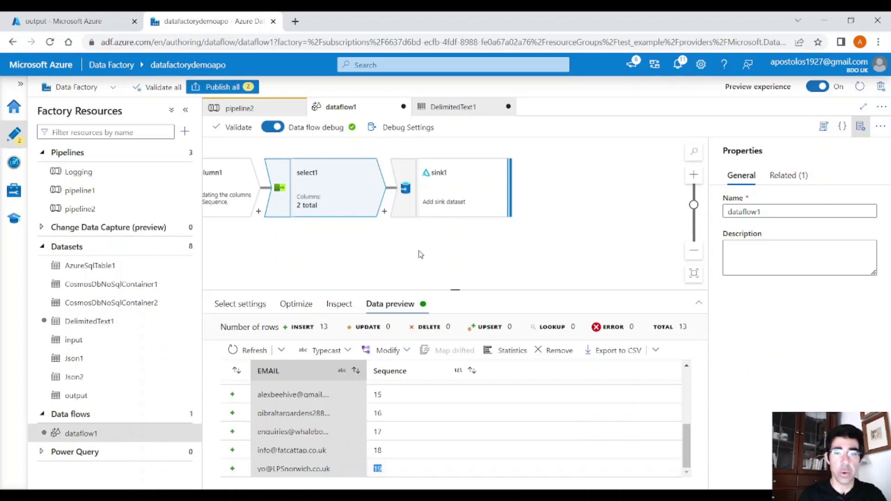
- Insert an Alter Row transformation between select1 and sink1
{"action": "left_click", "coordinate": [385, 212]}
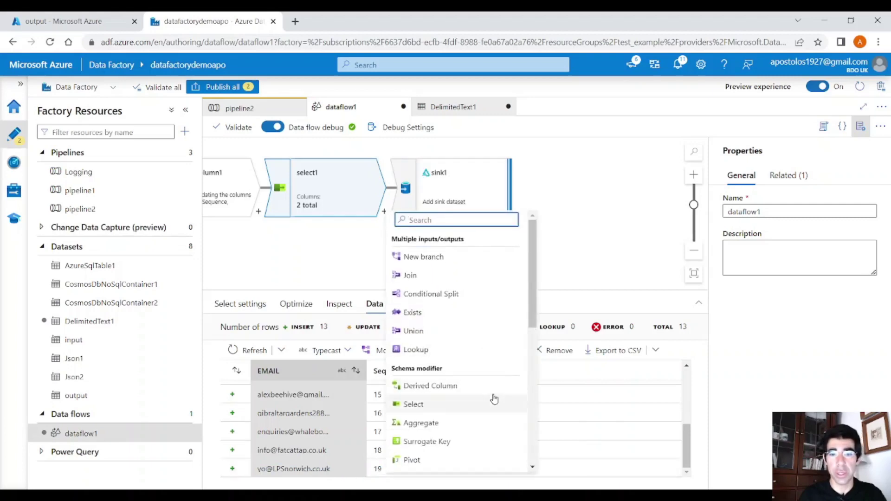
{"action": "scroll", "coordinate": [495, 375], "scroll_direction": "down", "scroll_amount": 5}
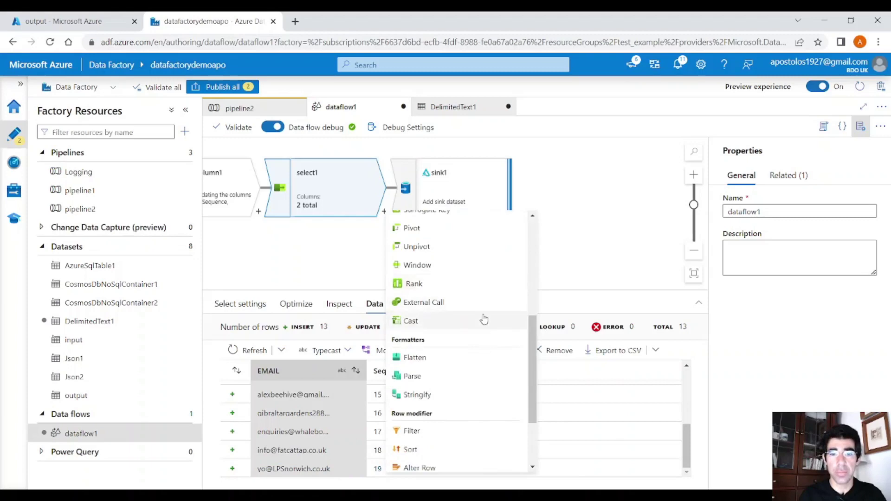
{"action": "scroll", "coordinate": [481, 312], "scroll_direction": "down", "scroll_amount": 1}
{"action": "left_click", "coordinate": [440, 418]}
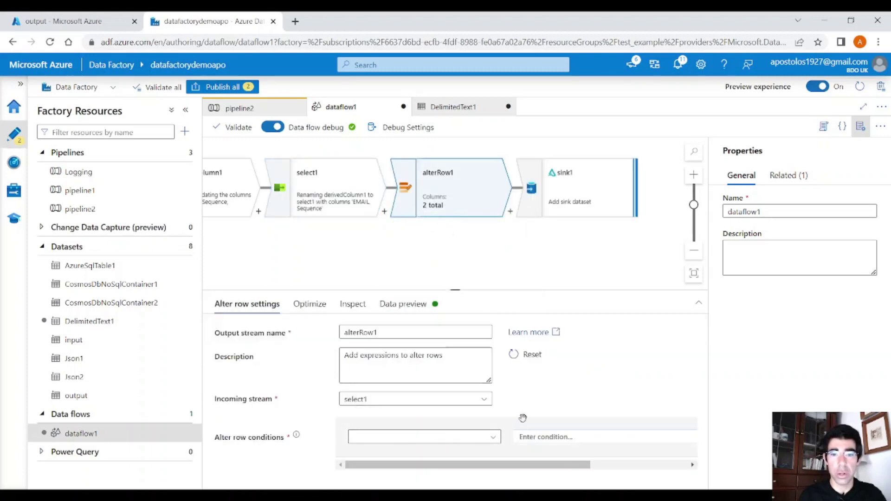
- Set the alter row condition of alterRow1 to Upsert if with the expression true()
{"action": "left_click", "coordinate": [491, 438]}
{"action": "scroll", "coordinate": [479, 445], "scroll_direction": "down", "scroll_amount": 2}
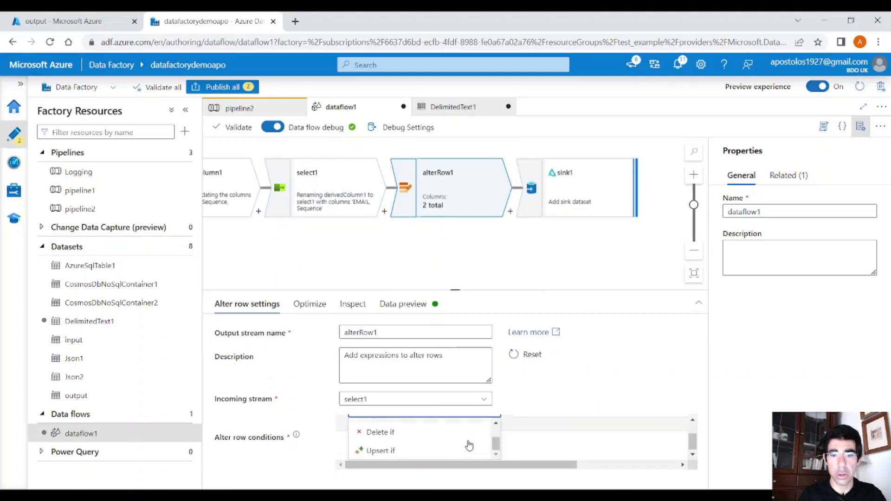
{"action": "scroll", "coordinate": [424, 453], "scroll_direction": "up", "scroll_amount": 2}
{"action": "scroll", "coordinate": [462, 452], "scroll_direction": "down", "scroll_amount": 1}
{"action": "scroll", "coordinate": [441, 453], "scroll_direction": "down", "scroll_amount": 1}
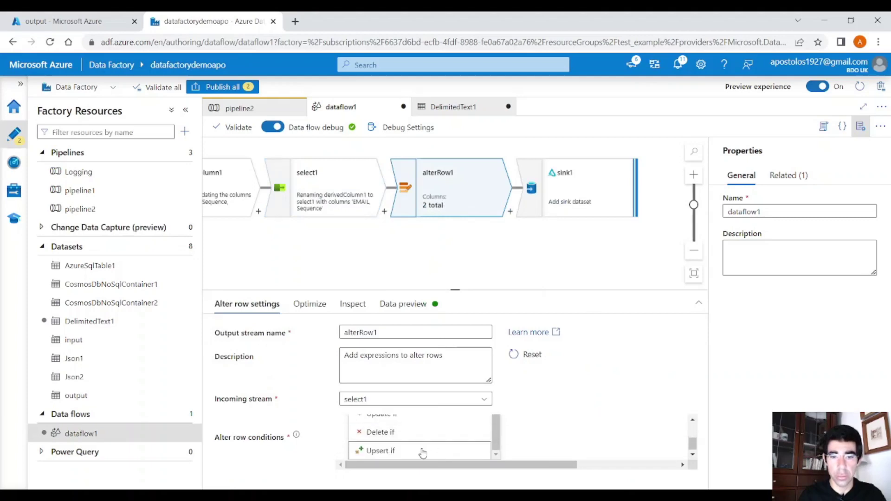
{"action": "left_click", "coordinate": [421, 451]}
{"action": "left_click", "coordinate": [528, 439]}
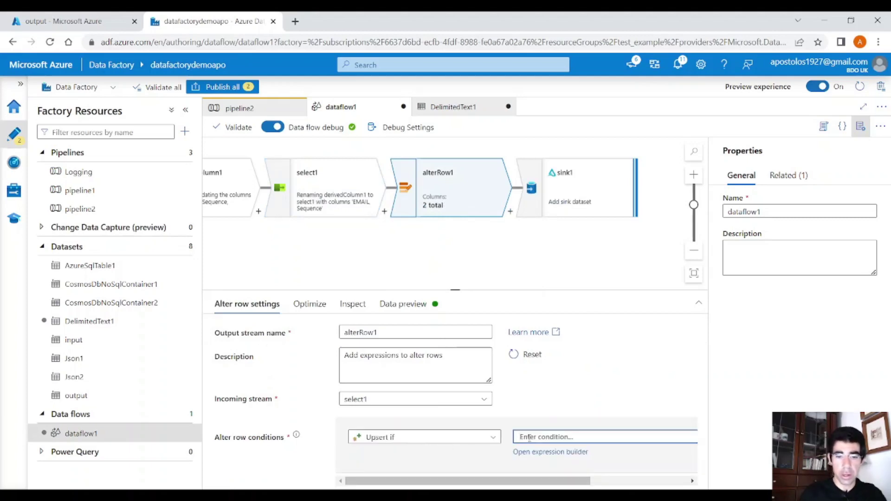
{"action": "type", "text": "true()"}
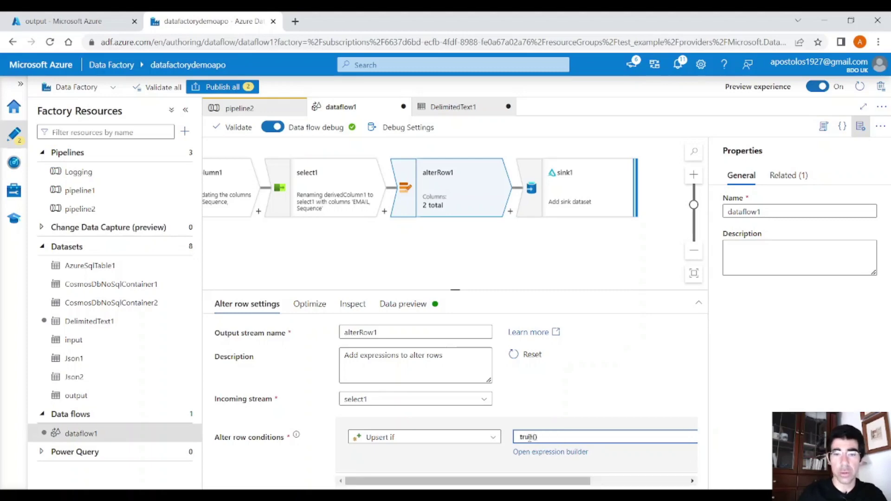
- In sink1's settings, replace Allow insert with Allow upsert as the update method and choose EMAIL as the key column
{"action": "left_click", "coordinate": [579, 197]}
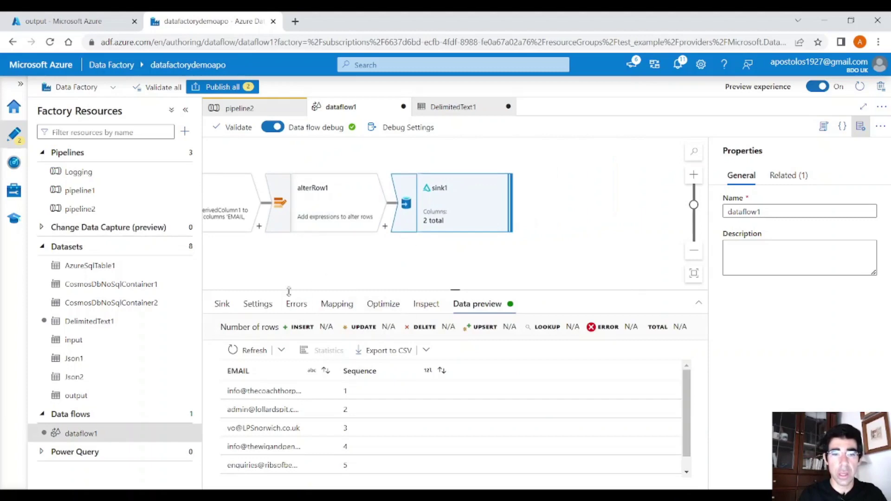
{"action": "left_click", "coordinate": [268, 308]}
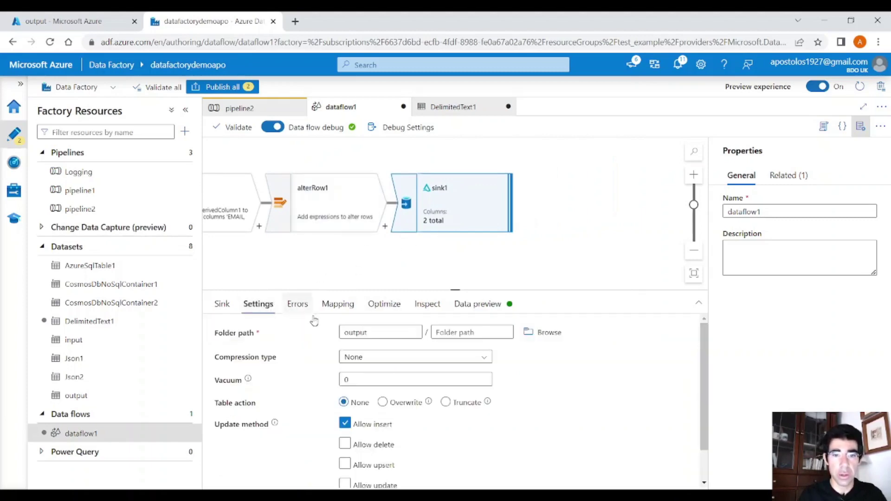
{"action": "scroll", "coordinate": [436, 423], "scroll_direction": "down", "scroll_amount": 1}
{"action": "left_click", "coordinate": [345, 385]}
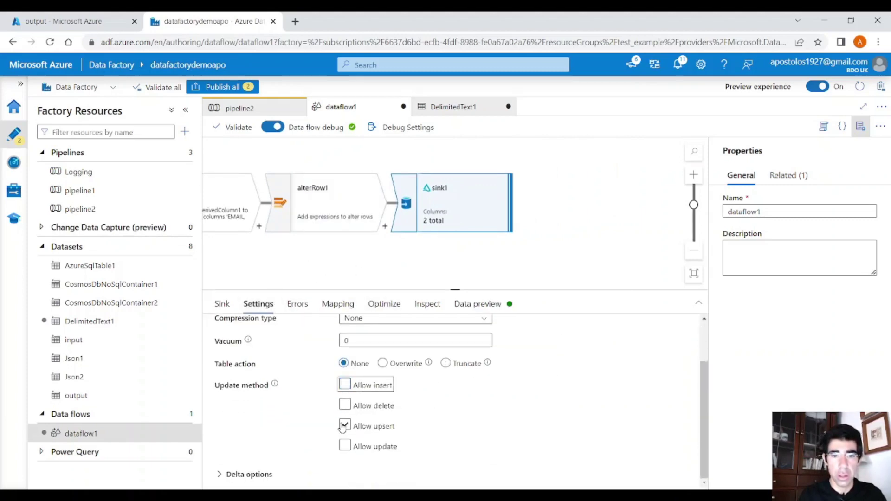
{"action": "left_click", "coordinate": [345, 425]}
{"action": "scroll", "coordinate": [458, 399], "scroll_direction": "down", "scroll_amount": 1}
{"action": "scroll", "coordinate": [458, 399], "scroll_direction": "down", "scroll_amount": 2}
{"action": "left_click", "coordinate": [488, 390]}
{"action": "left_click", "coordinate": [419, 408]}
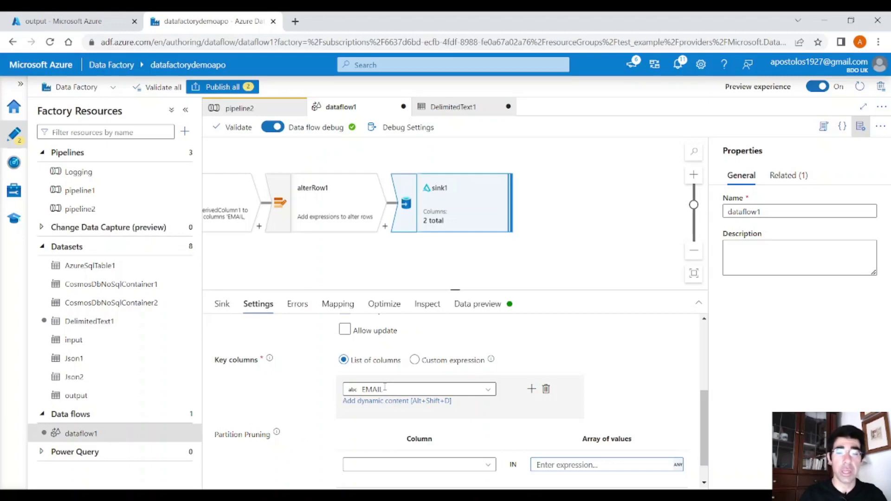
- Publish all pending changes to the DelimitedText1 dataset and the dataflow1 data flow
{"action": "left_click", "coordinate": [477, 305]}
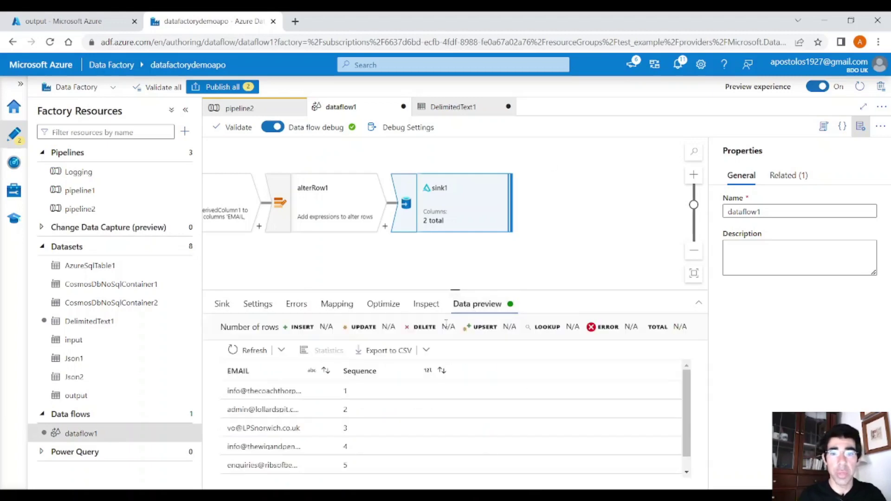
{"action": "left_click", "coordinate": [239, 87]}
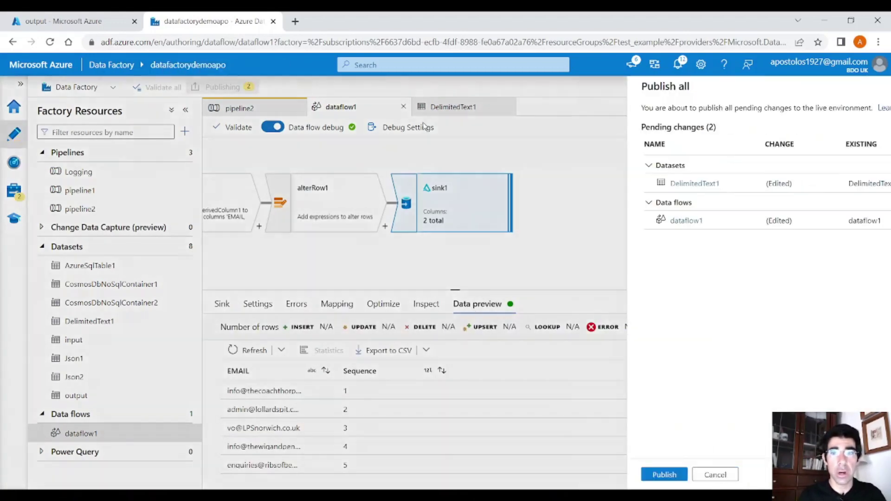
{"action": "left_click", "coordinate": [578, 475]}
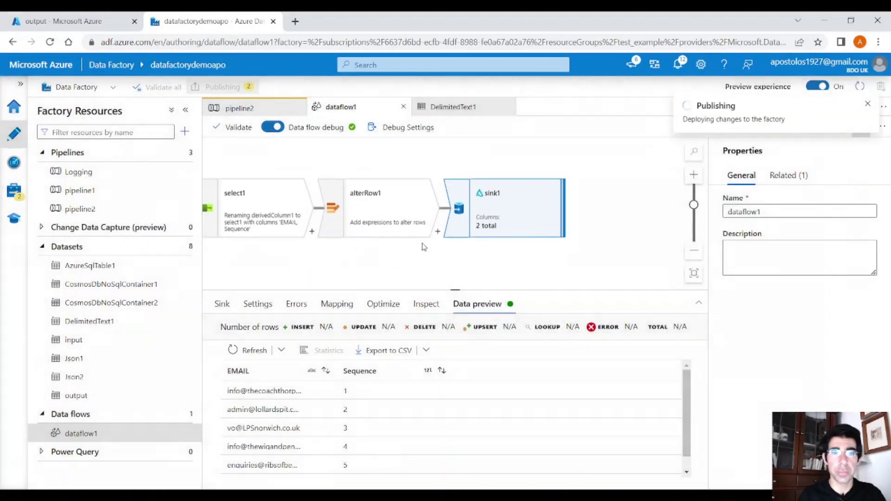
- Run pipeline2 in debug mode and refresh its output to check the status of the Data flow1 activity
{"action": "left_click", "coordinate": [270, 109]}
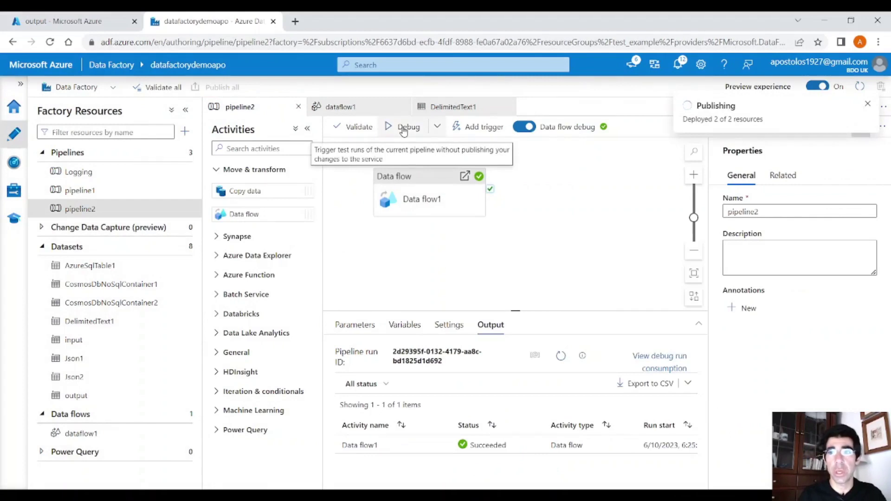
{"action": "left_click", "coordinate": [404, 131]}
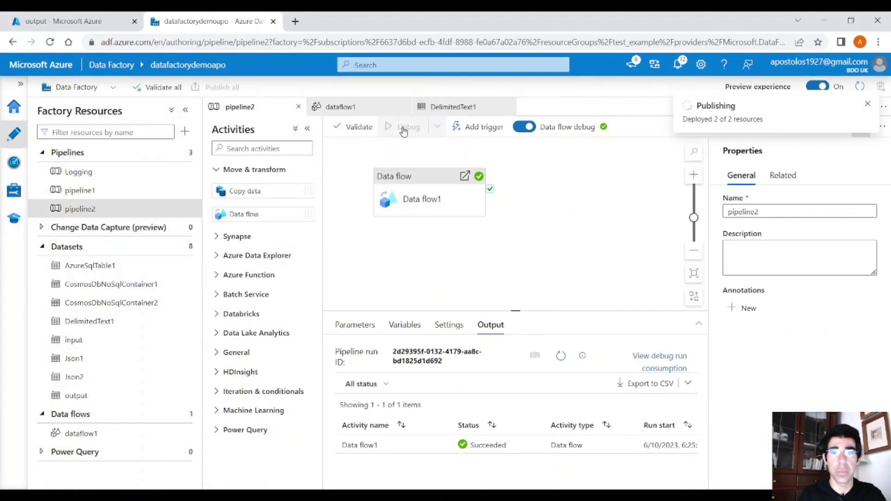
{"action": "left_click", "coordinate": [565, 353]}
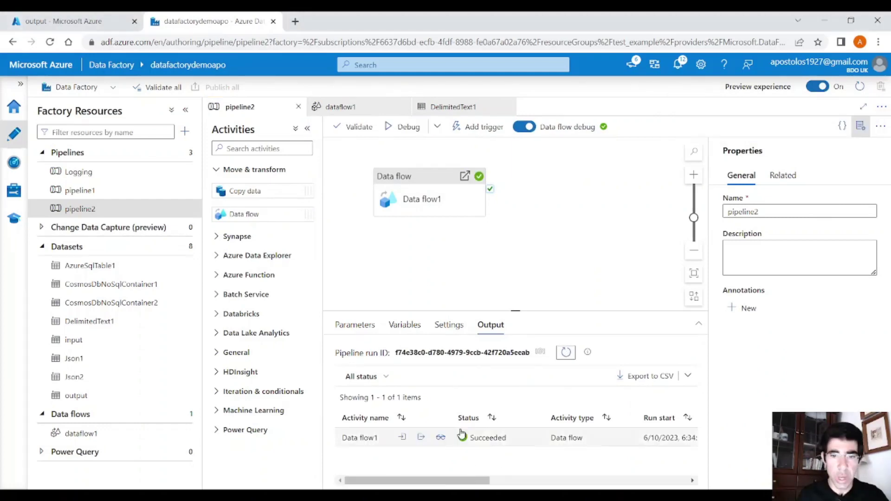
- In dataflow1, rename the Delta source source2 to source233 and refresh its data preview
{"action": "left_click", "coordinate": [465, 176]}
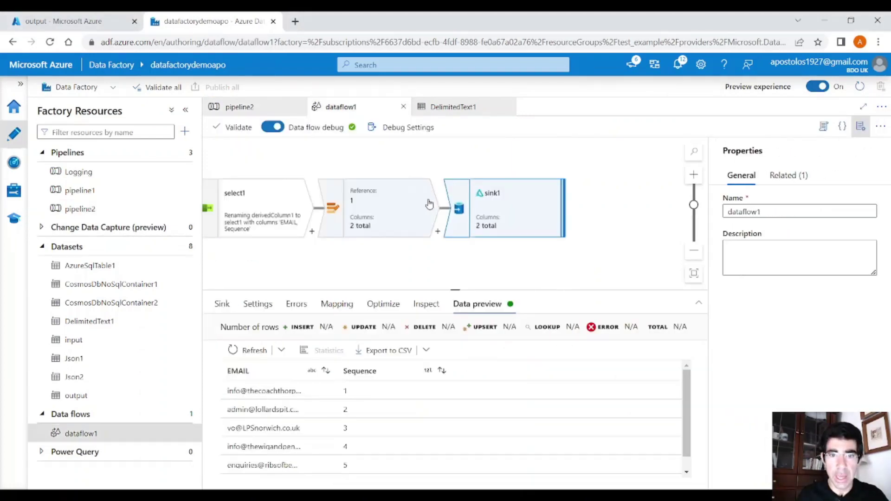
{"action": "left_click", "coordinate": [267, 210]}
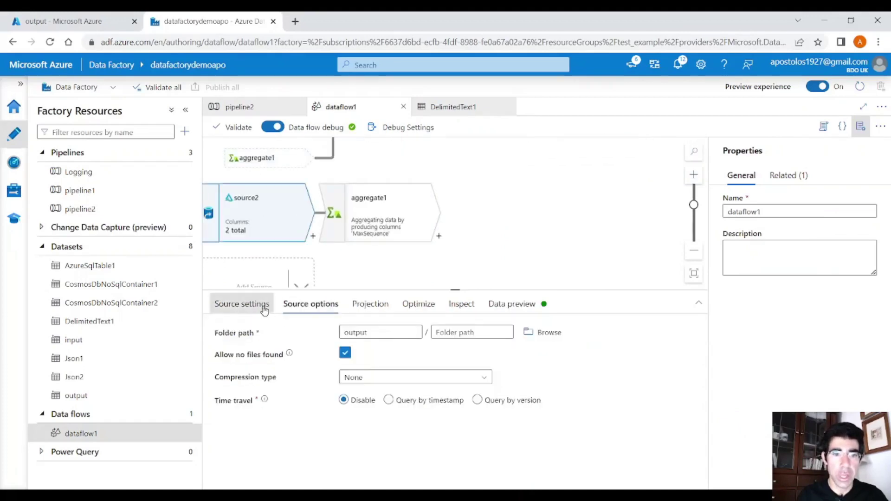
{"action": "left_click", "coordinate": [242, 304]}
{"action": "left_click", "coordinate": [392, 331]}
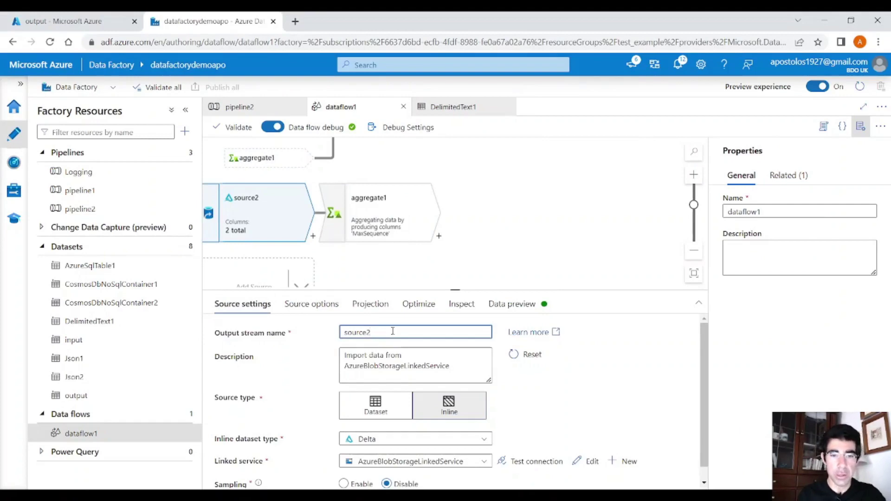
{"action": "left_click", "coordinate": [512, 304]}
{"action": "left_click", "coordinate": [254, 350]}
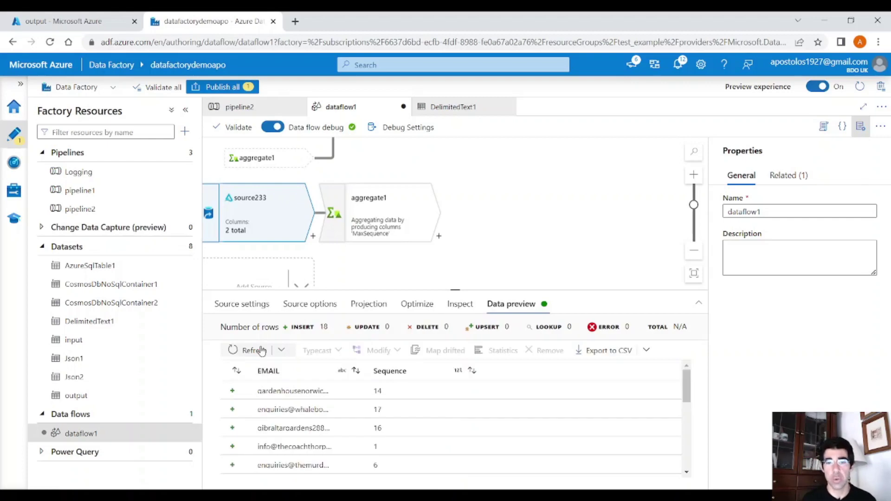
- Sort the source233 preview ascending by Sequence and examine the EMAIL and Sequence values down to the last row
{"action": "left_click", "coordinate": [388, 370]}
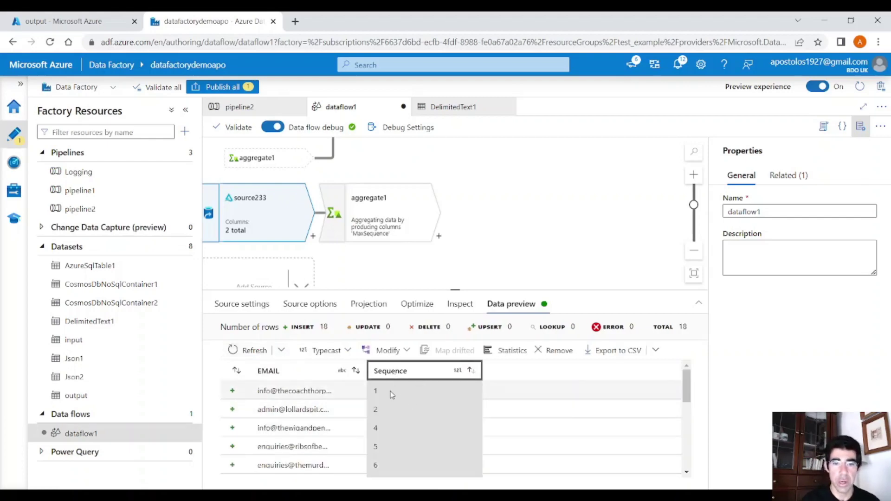
{"action": "scroll", "coordinate": [395, 399], "scroll_direction": "down", "scroll_amount": 5}
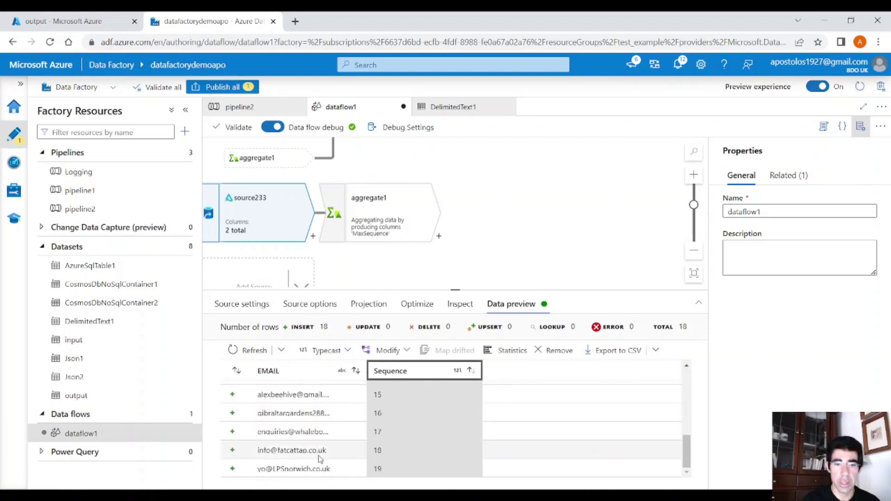
{"action": "left_click_drag", "start_coordinate": [331, 470], "coordinate": [259, 469]}
{"action": "left_click_drag", "start_coordinate": [330, 469], "coordinate": [266, 469]}
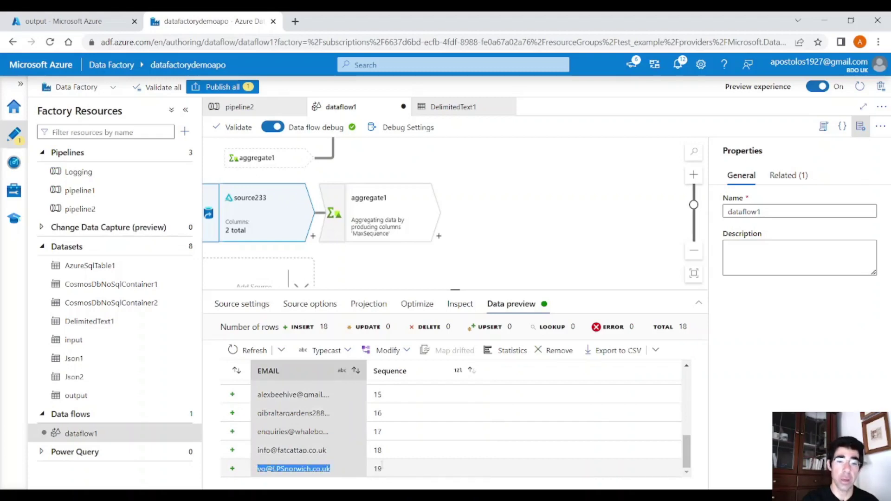
{"action": "left_click_drag", "start_coordinate": [381, 470], "coordinate": [373, 469]}
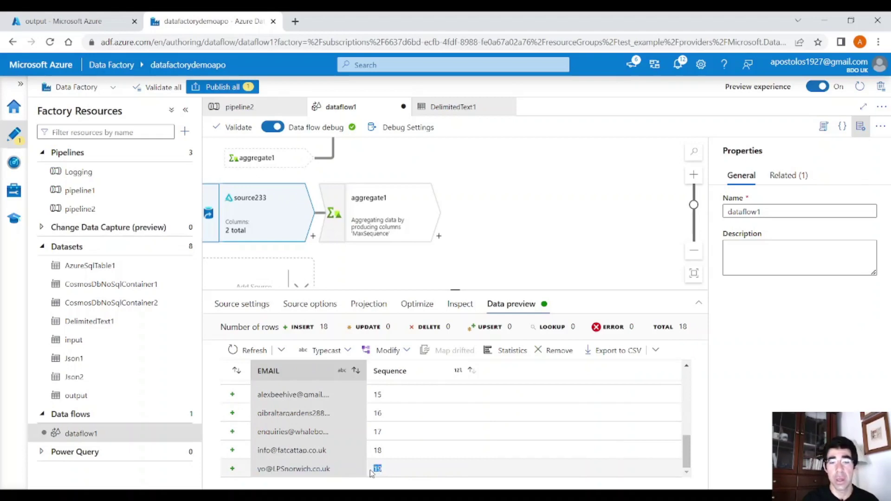
{"action": "scroll", "coordinate": [388, 459], "scroll_direction": "down", "scroll_amount": 3}
{"action": "scroll", "coordinate": [385, 458], "scroll_direction": "up", "scroll_amount": 7}
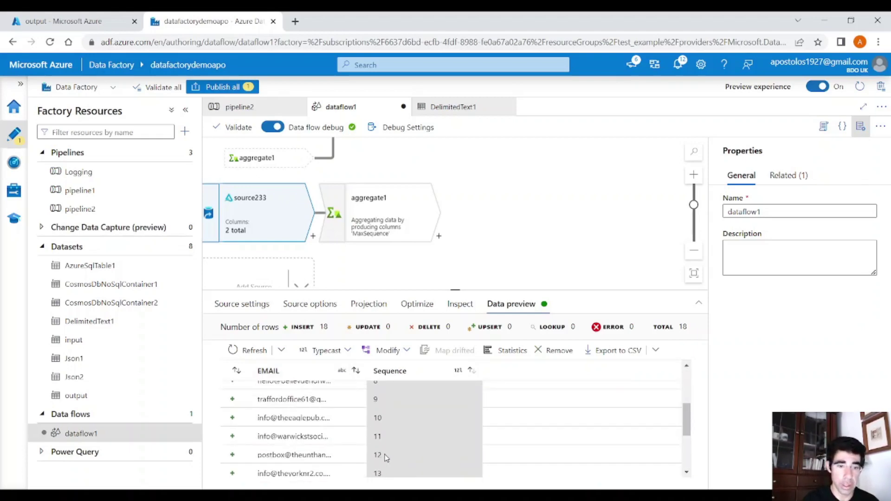
{"action": "scroll", "coordinate": [374, 446], "scroll_direction": "down", "scroll_amount": 7}
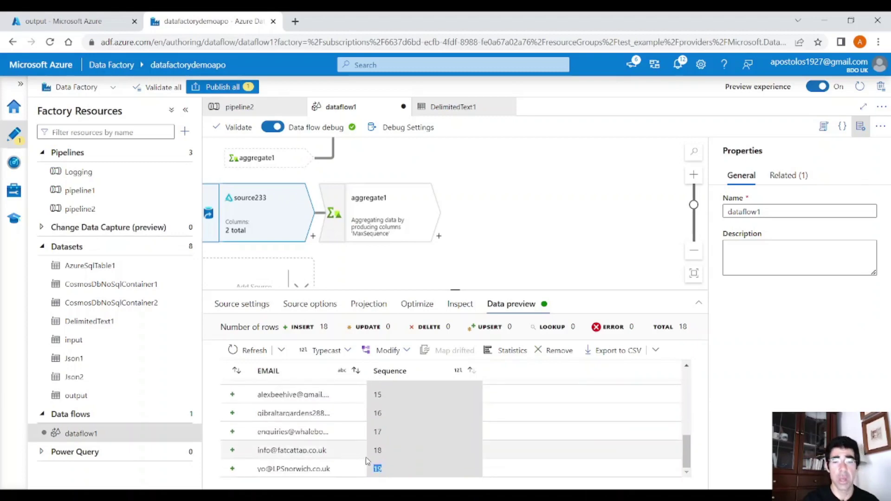
{"action": "scroll", "coordinate": [531, 243], "scroll_direction": "up", "scroll_amount": 3}
- Review the alterRow1 upsert condition, the sink1 preview and the preceding transformations back to join1
{"action": "scroll", "coordinate": [560, 228], "scroll_direction": "right", "scroll_amount": 3}
{"action": "scroll", "coordinate": [516, 241], "scroll_direction": "right", "scroll_amount": 3}
{"action": "left_click", "coordinate": [534, 211]}
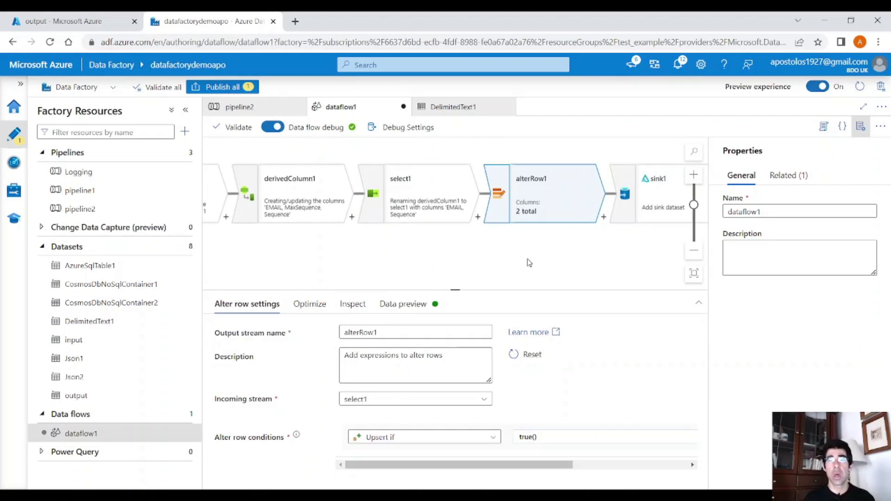
{"action": "left_click", "coordinate": [660, 200]}
{"action": "left_click_drag", "start_coordinate": [544, 262], "coordinate": [599, 253]}
{"action": "left_click_drag", "start_coordinate": [432, 260], "coordinate": [593, 251]}
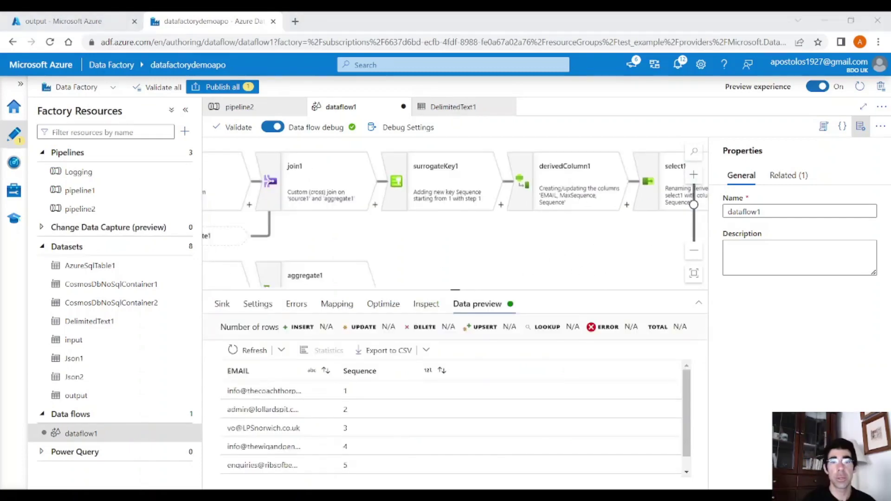